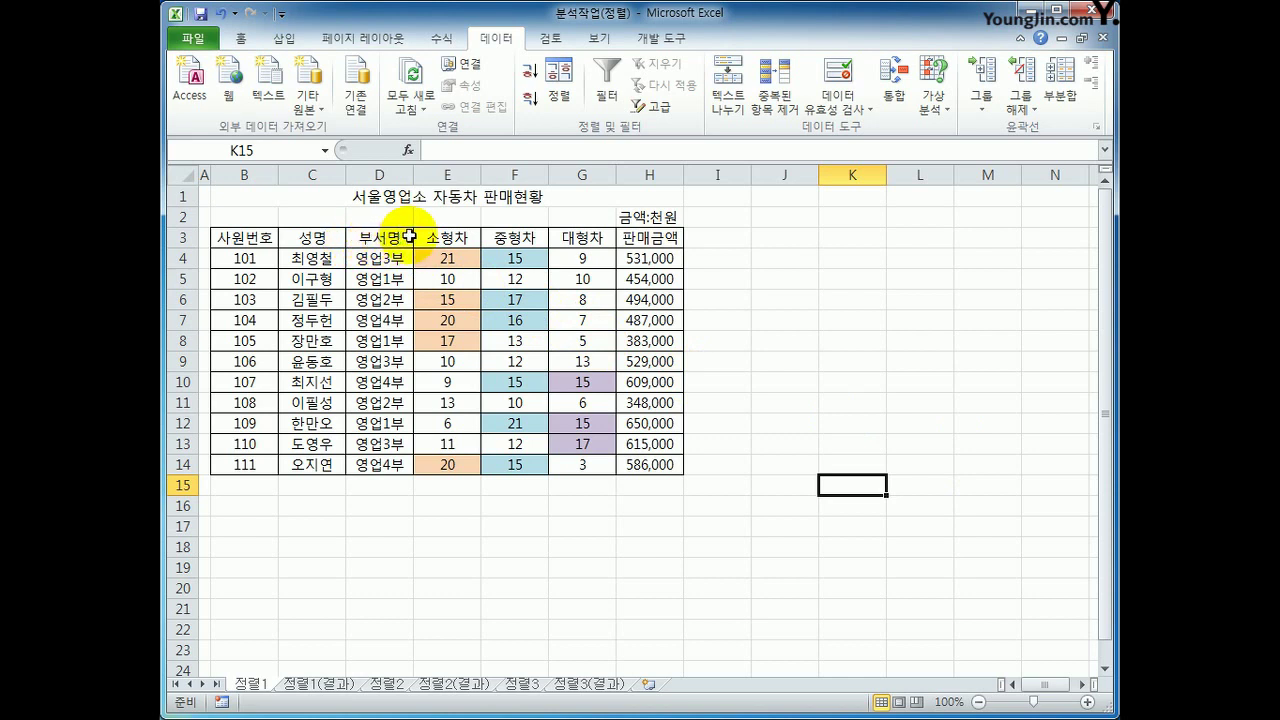
Try to sort the car sales table in ascending order by the 부서명 column from its header cell
click(386, 238)
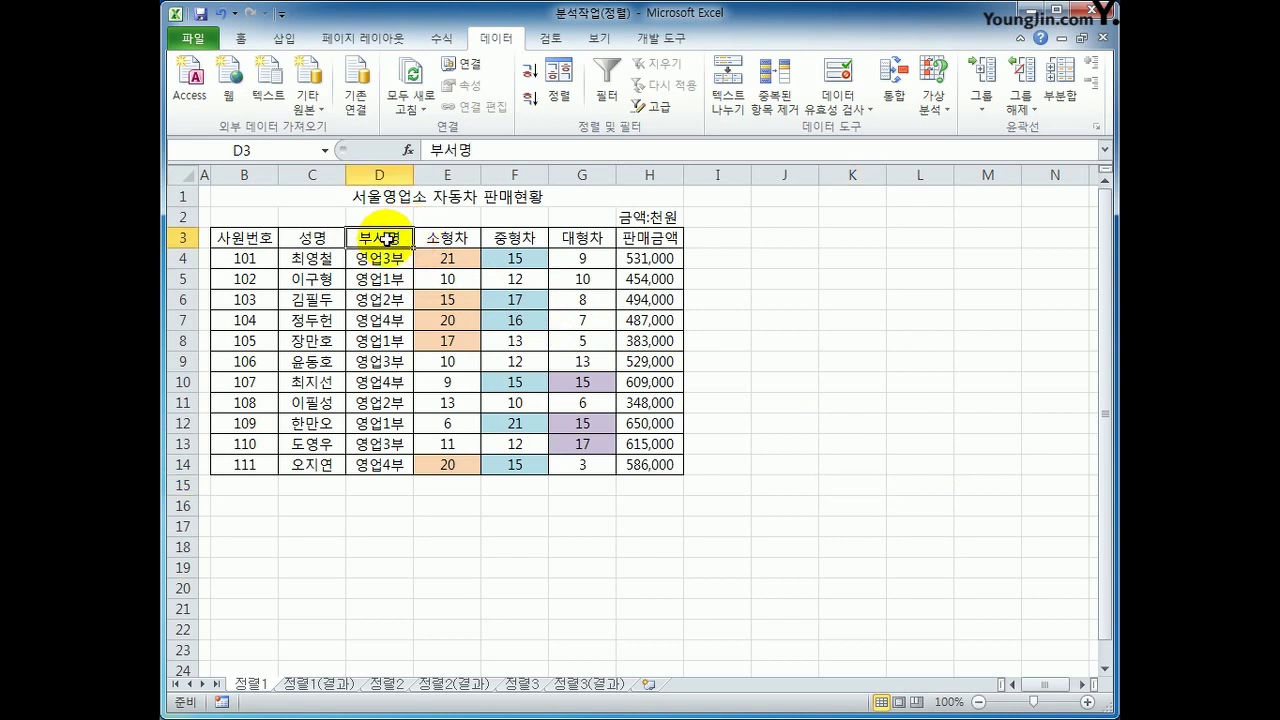
click(385, 301)
click(384, 241)
click(531, 75)
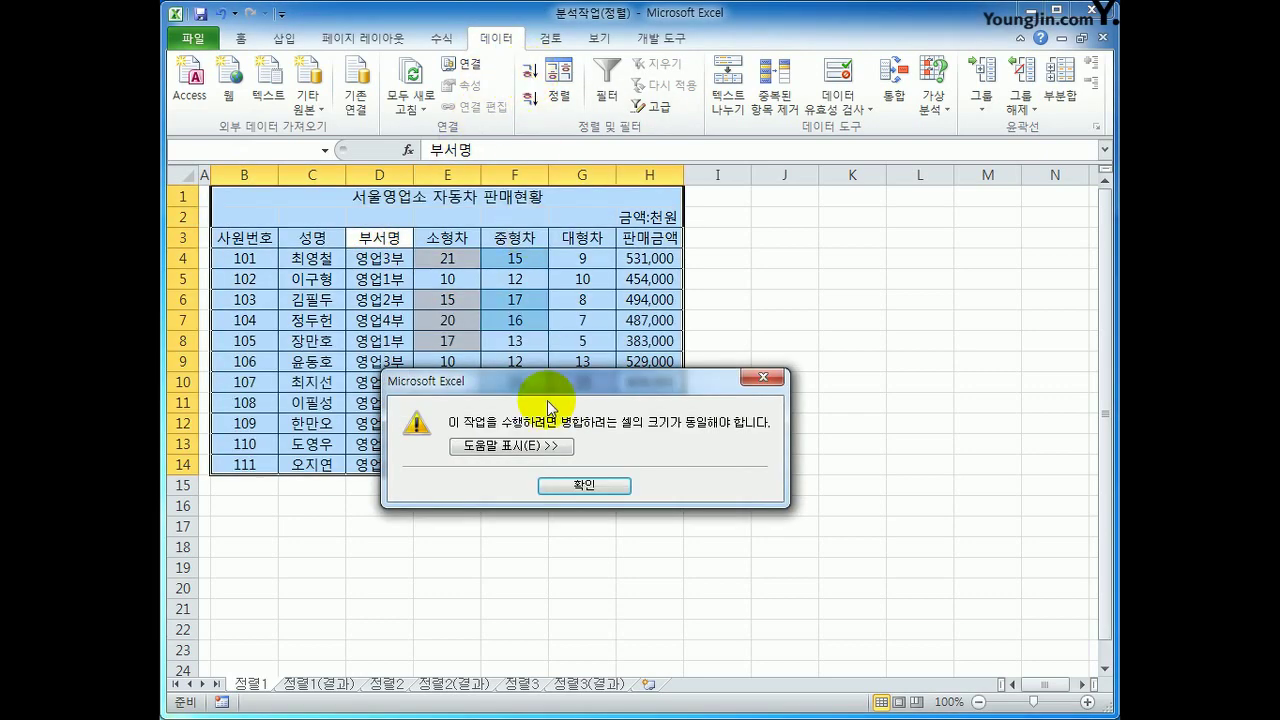
drag(601, 391, 904, 215)
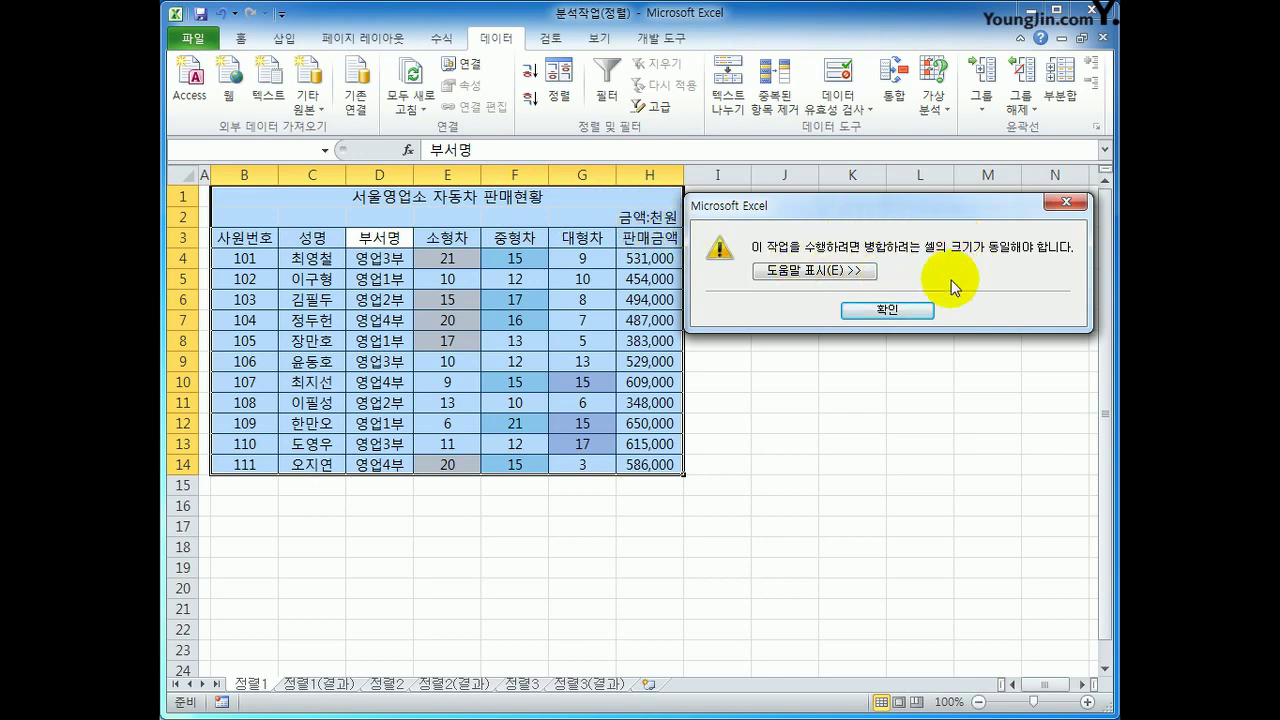
click(892, 313)
click(916, 355)
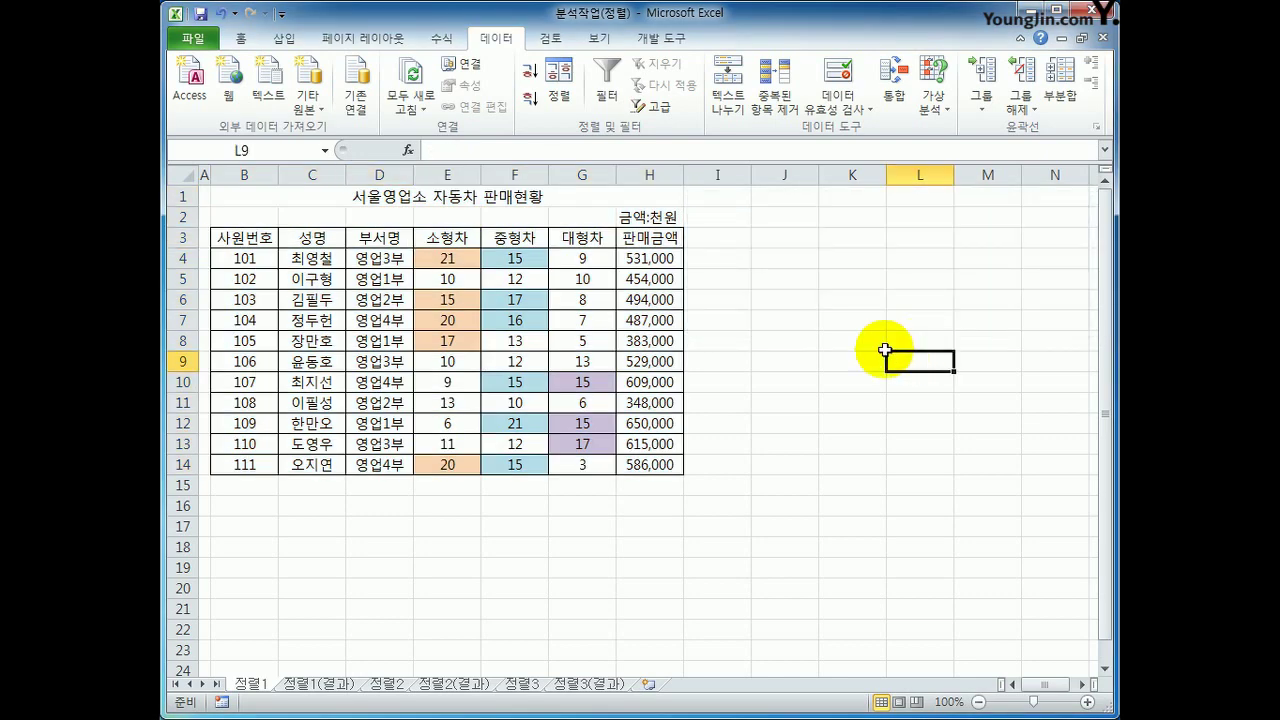
Sort the range B3:H14 by 사원번호 in ascending order, then in descending order
click(255, 240)
drag(255, 240, 647, 457)
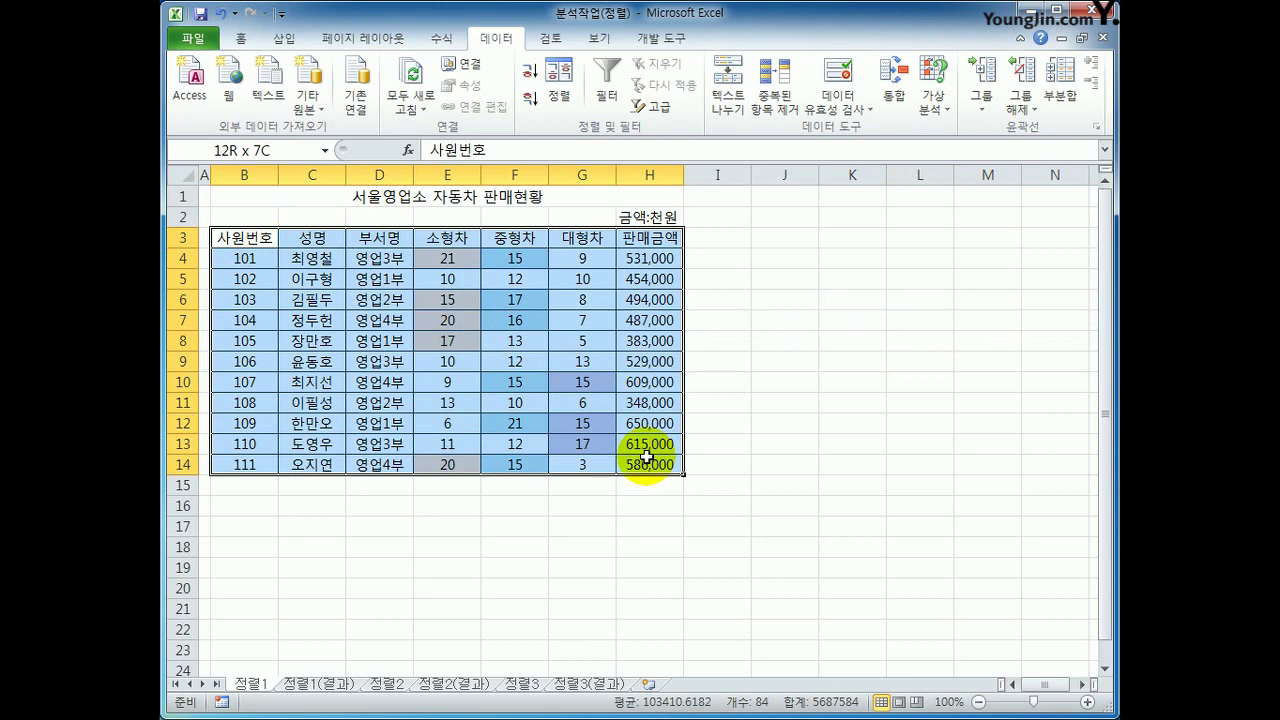
drag(647, 457, 647, 457)
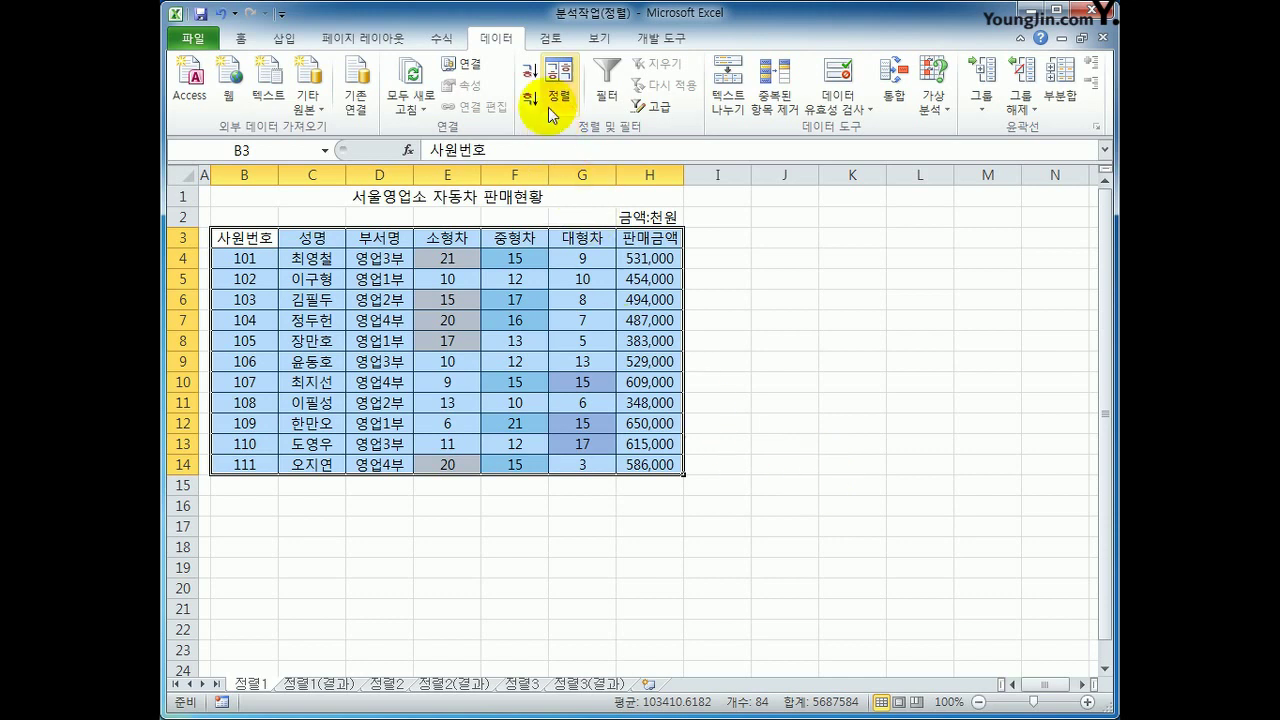
click(530, 76)
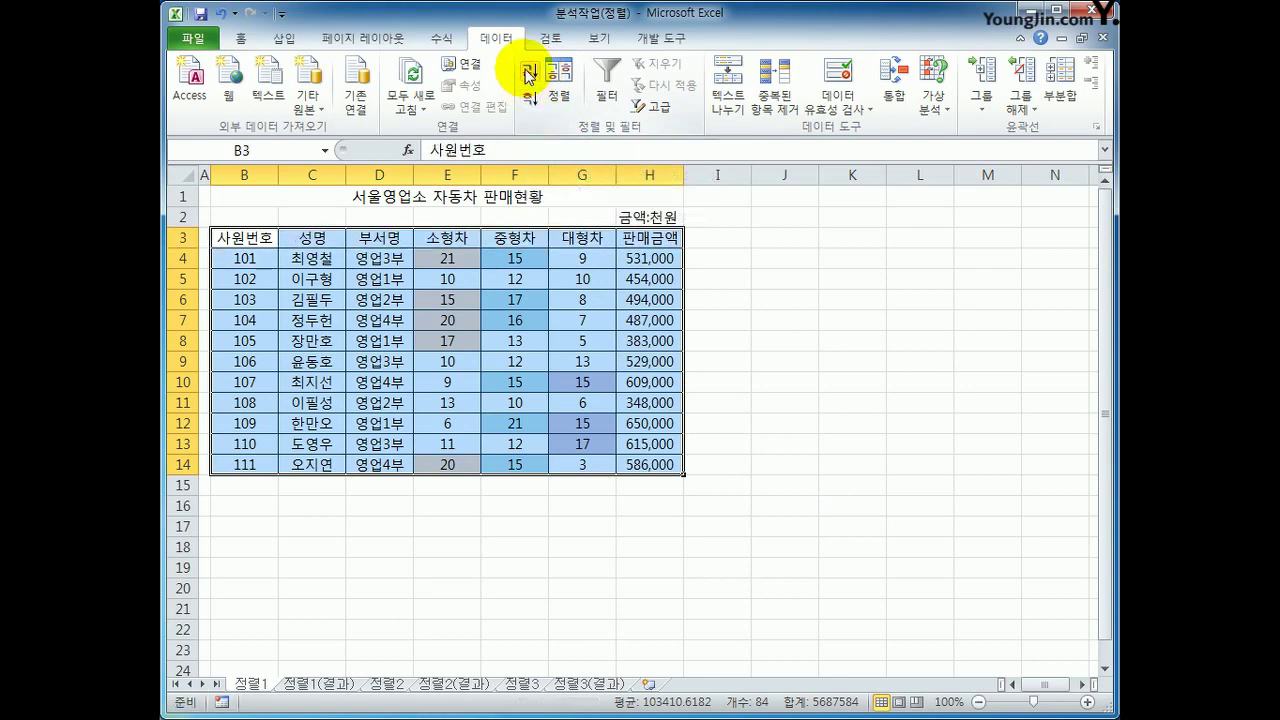
click(527, 100)
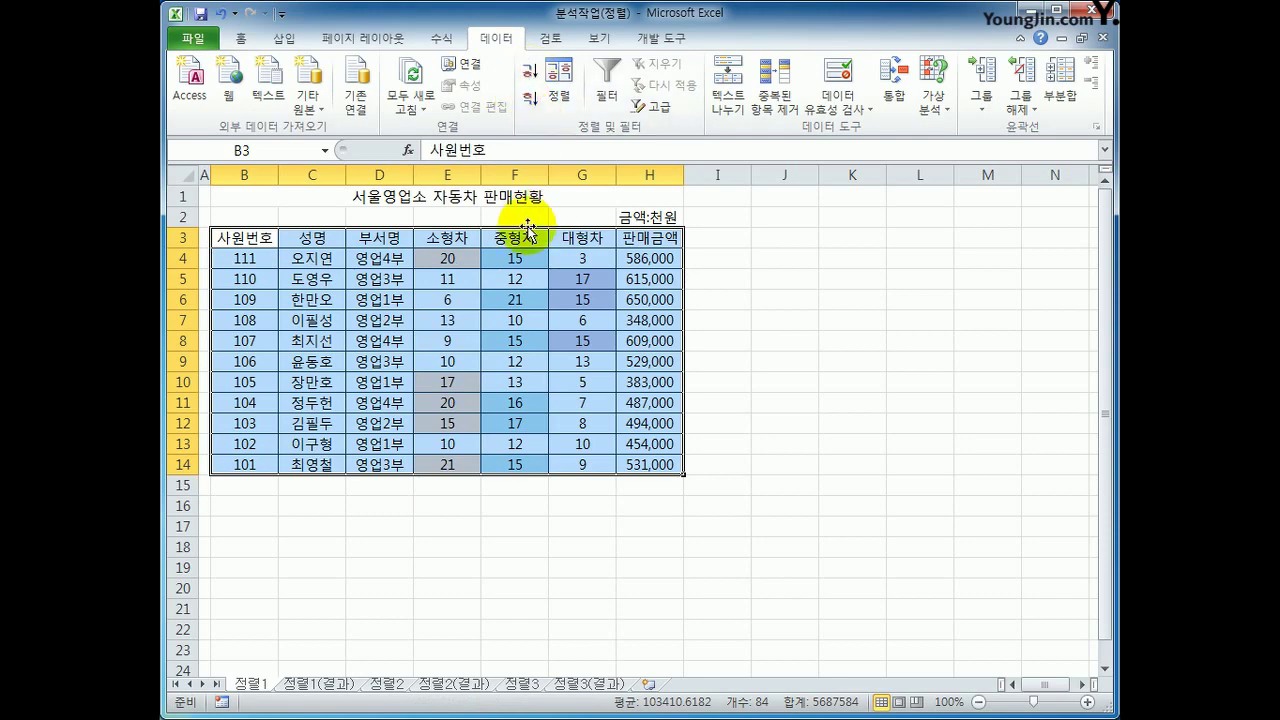
Sort the selected table through a custom sort on the values of the 부서명 column in ascending order (오름차순)
click(565, 83)
drag(820, 377, 811, 259)
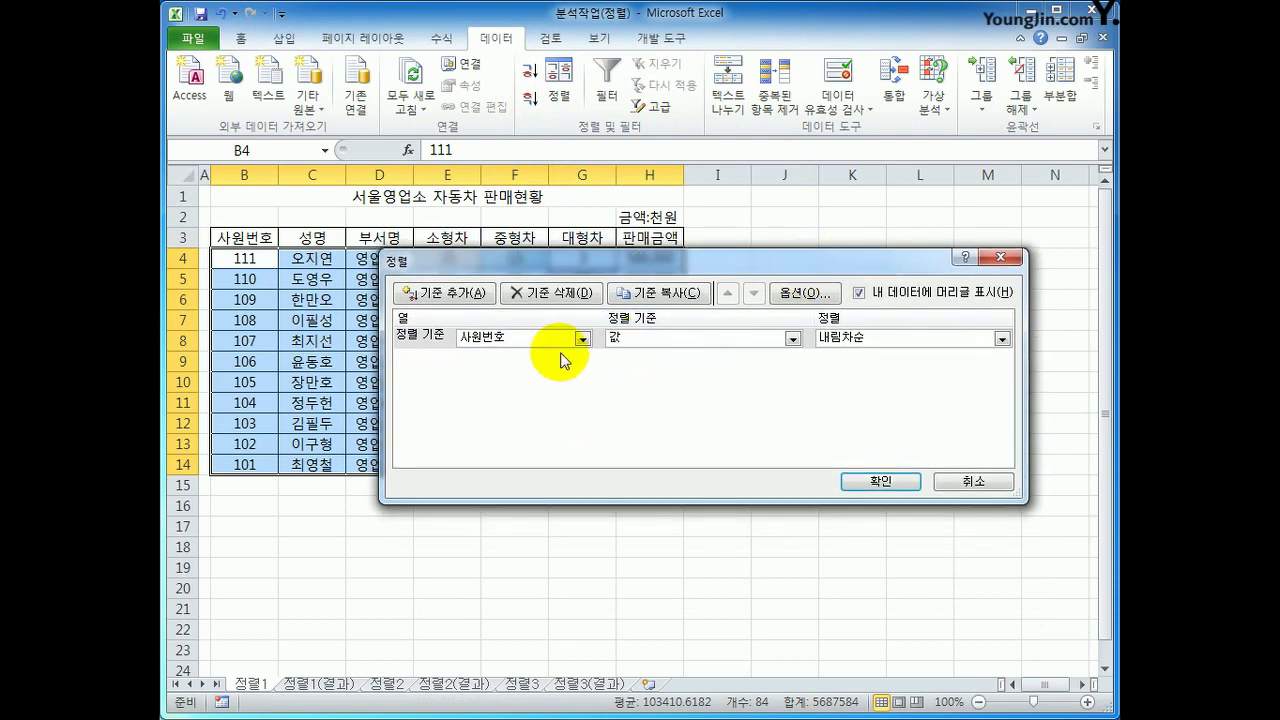
click(581, 338)
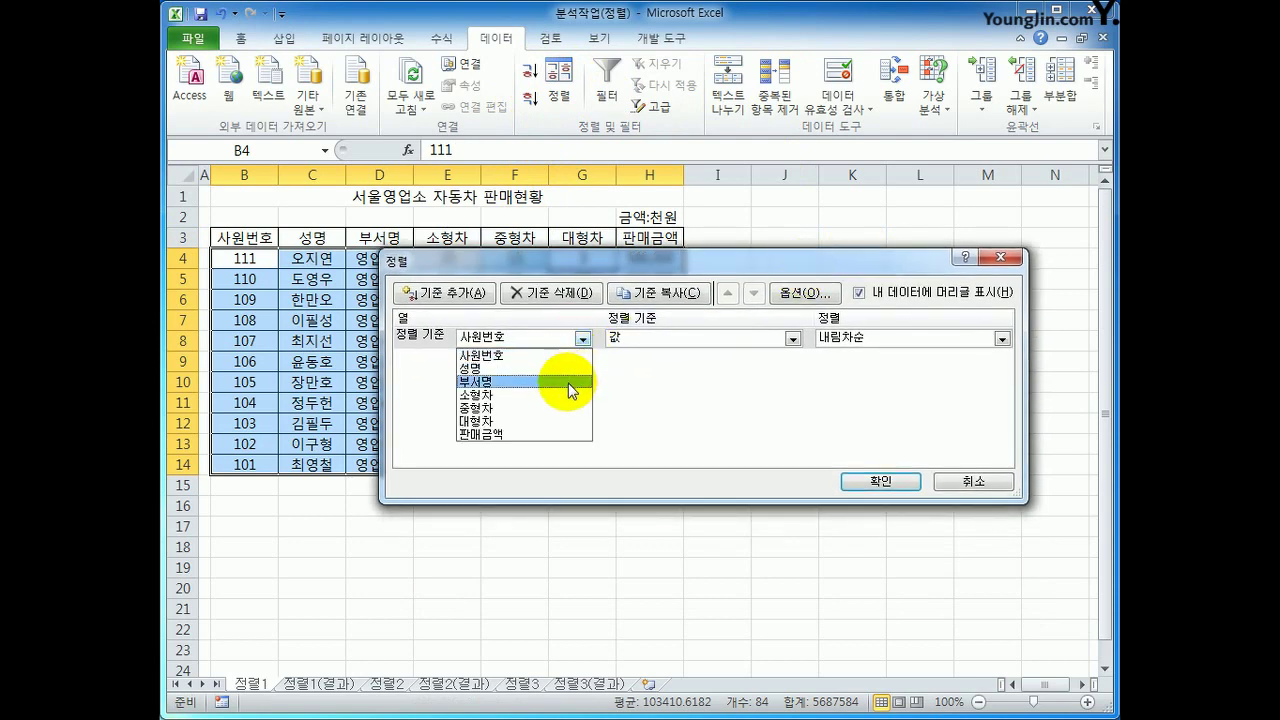
click(568, 383)
click(857, 337)
click(876, 355)
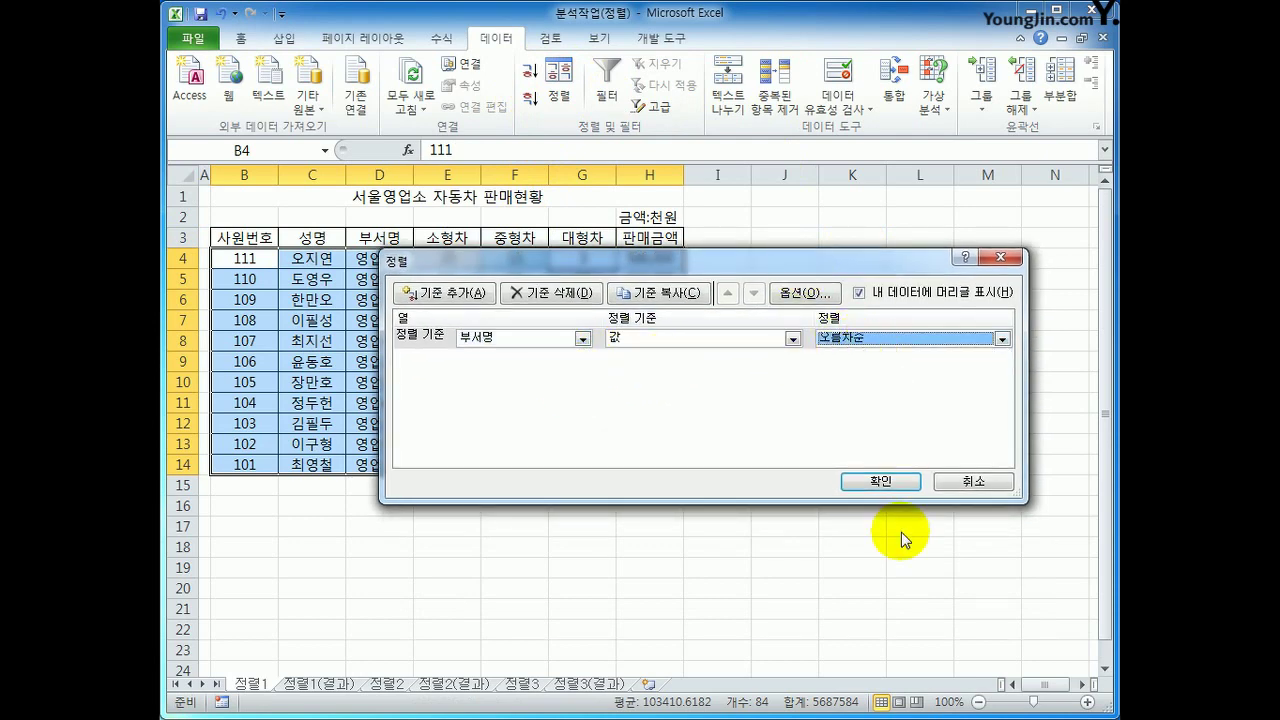
click(884, 482)
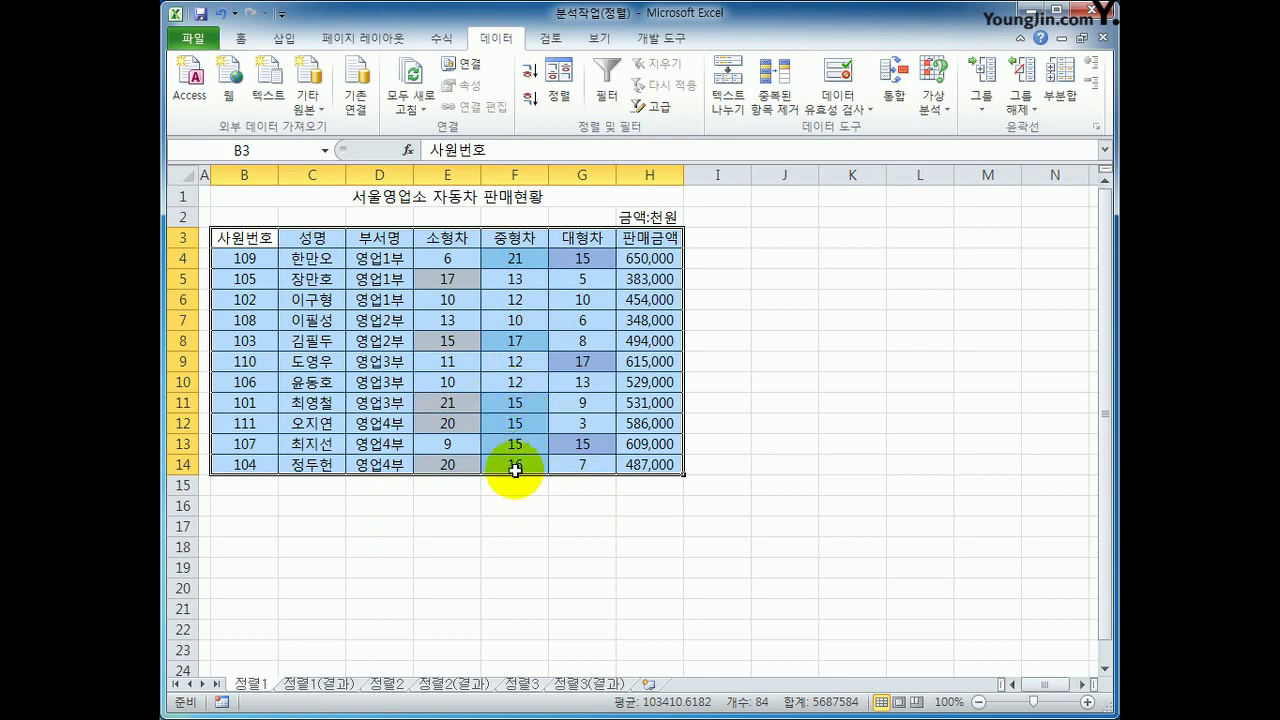
Add a second sort level on 중형차 by cell color, placing light blue cells on top (위에 표시), and apply the sort
click(553, 100)
click(435, 292)
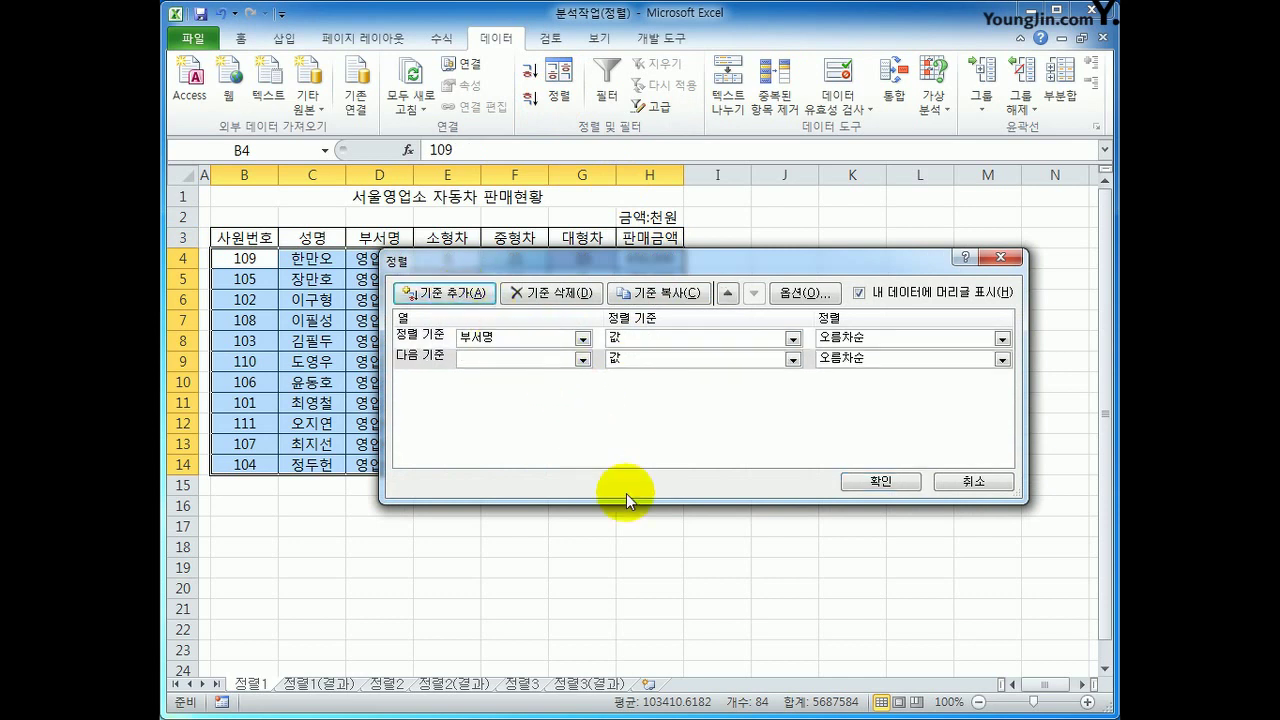
click(582, 359)
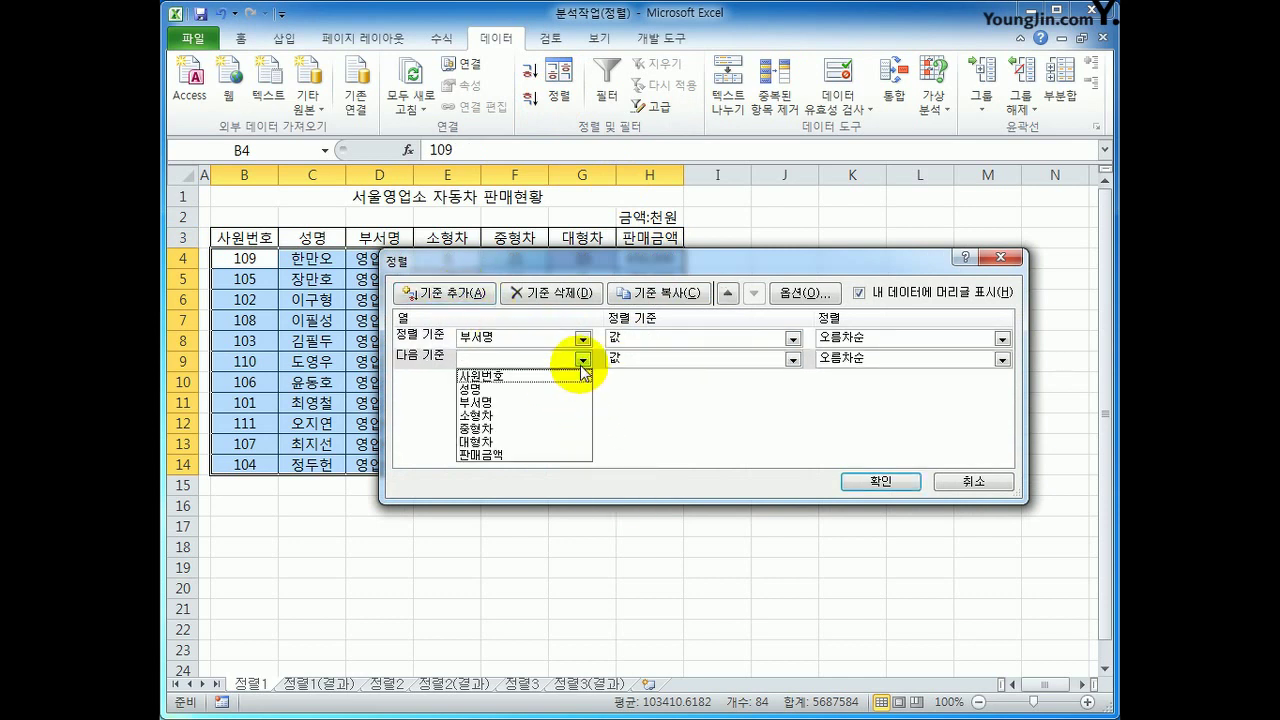
click(567, 428)
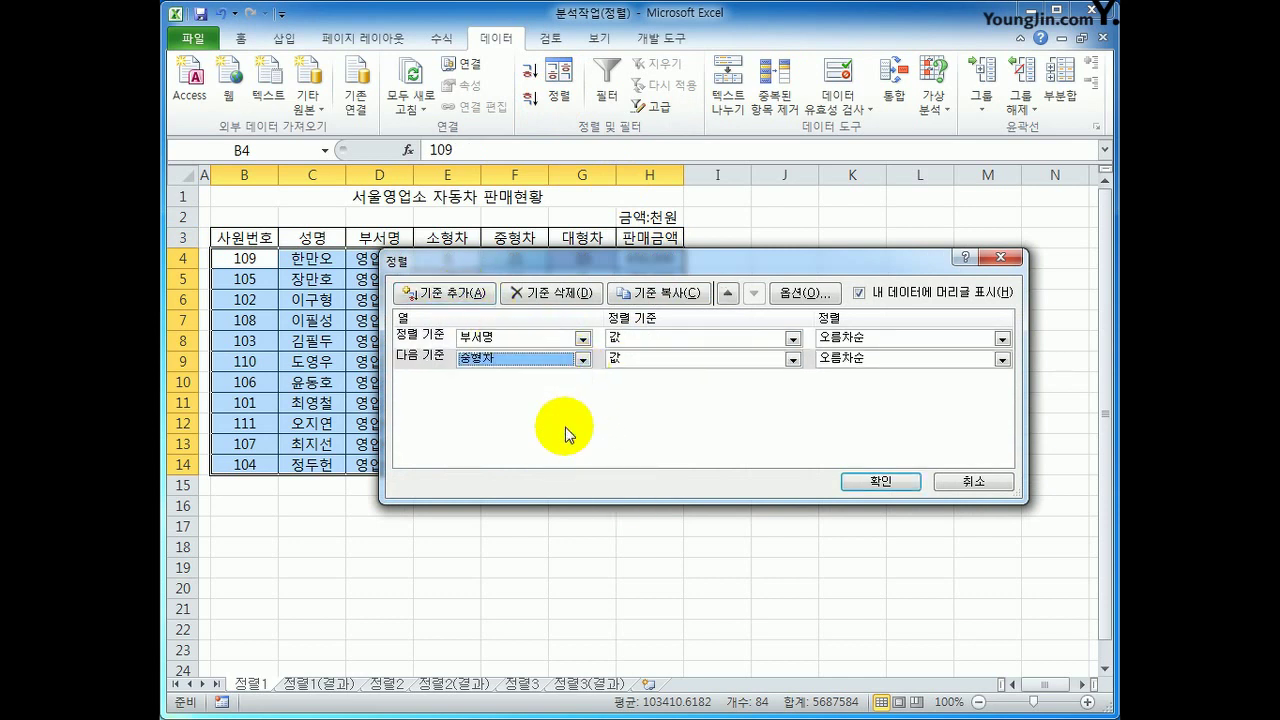
click(791, 359)
click(791, 392)
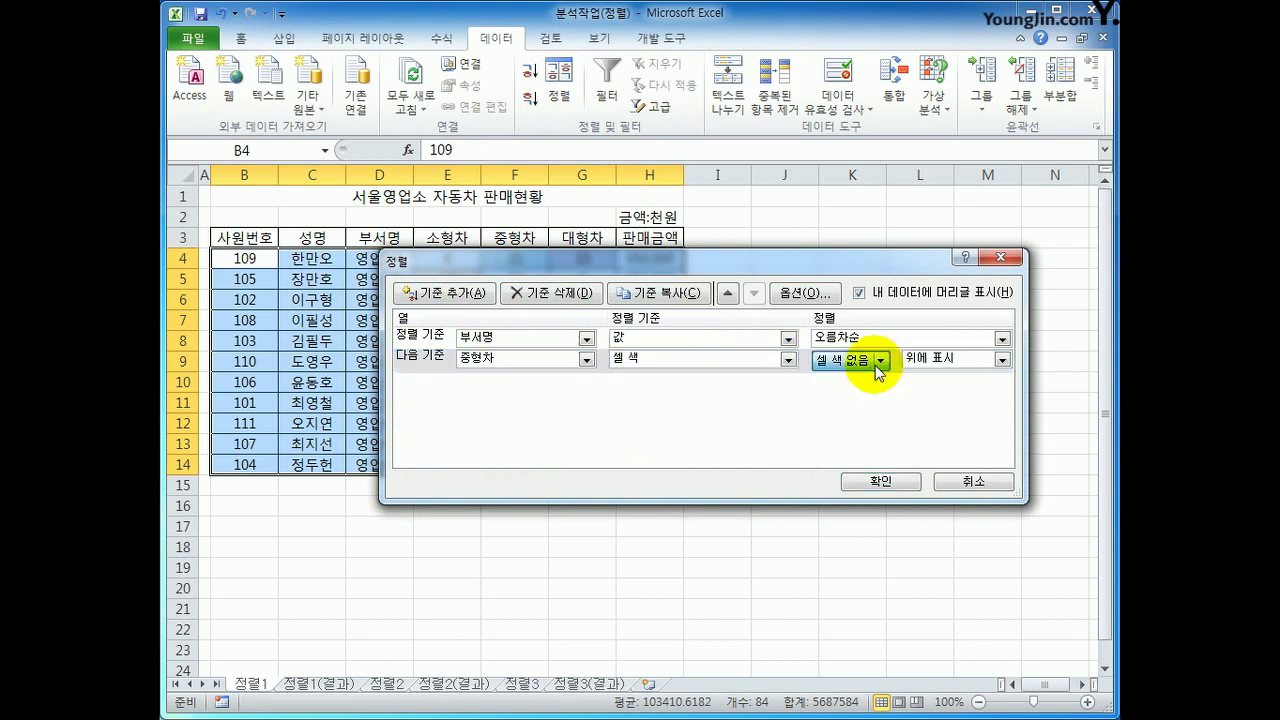
click(879, 362)
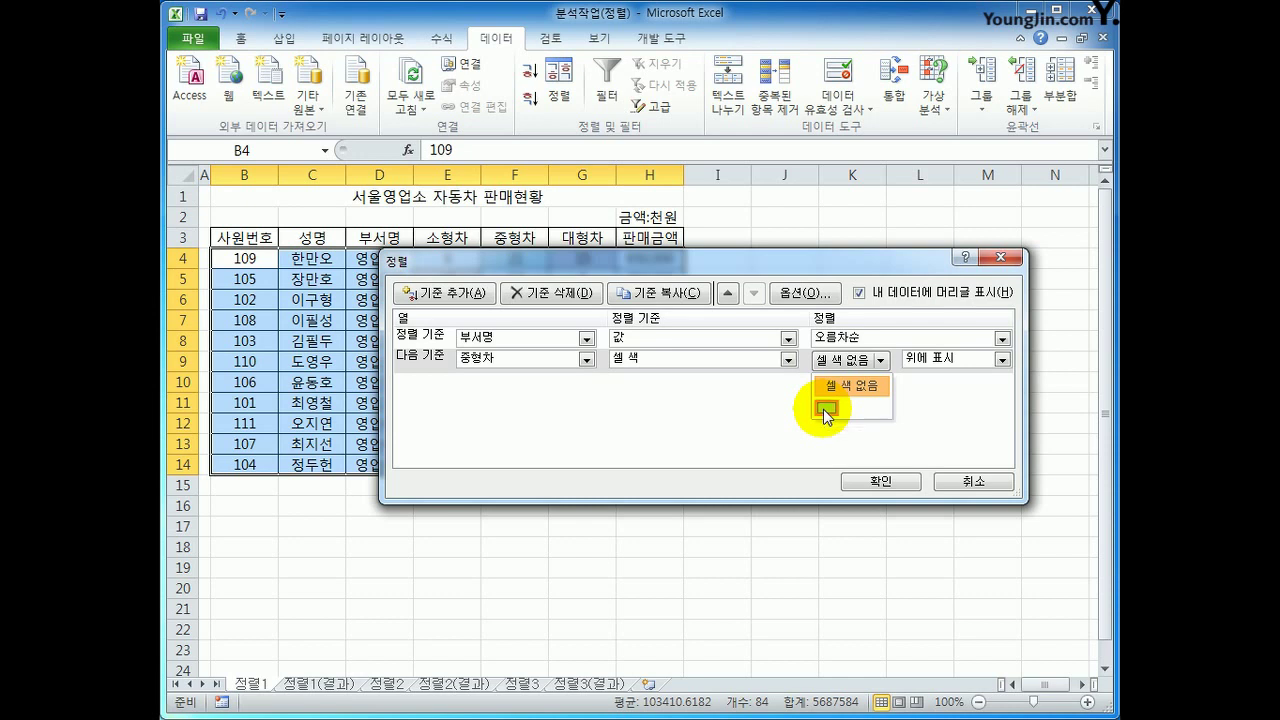
click(825, 412)
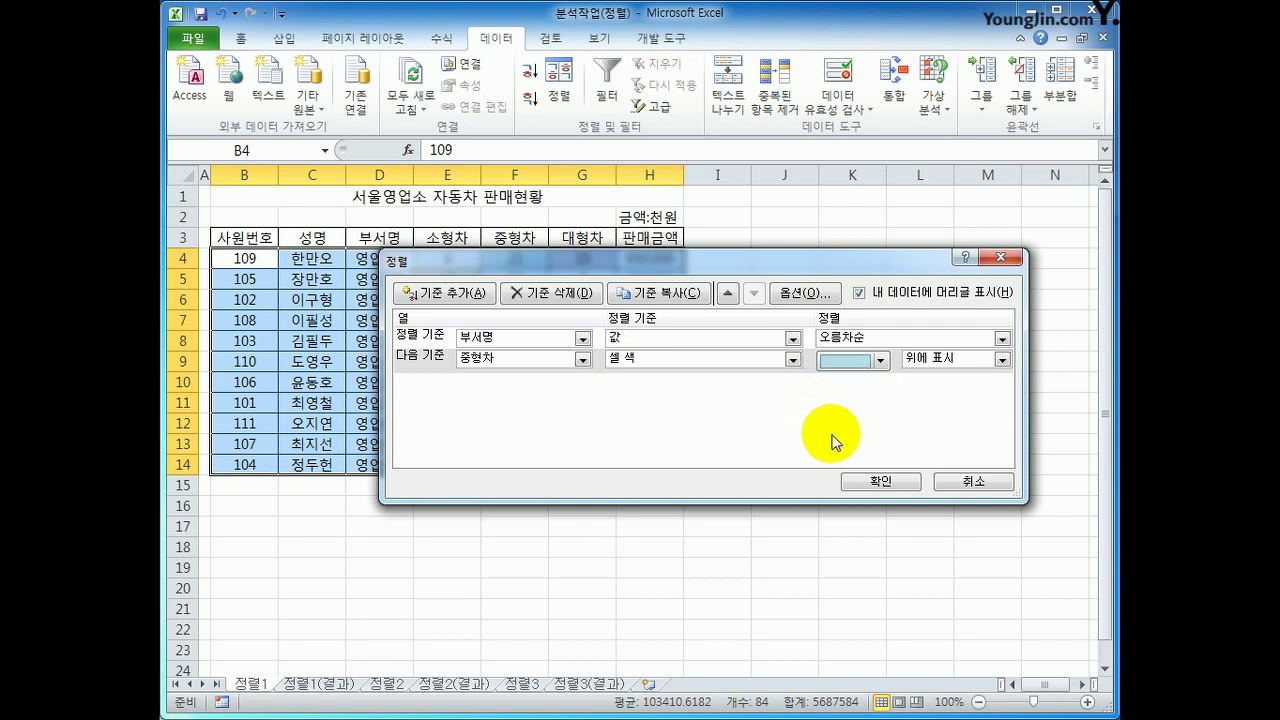
click(1001, 359)
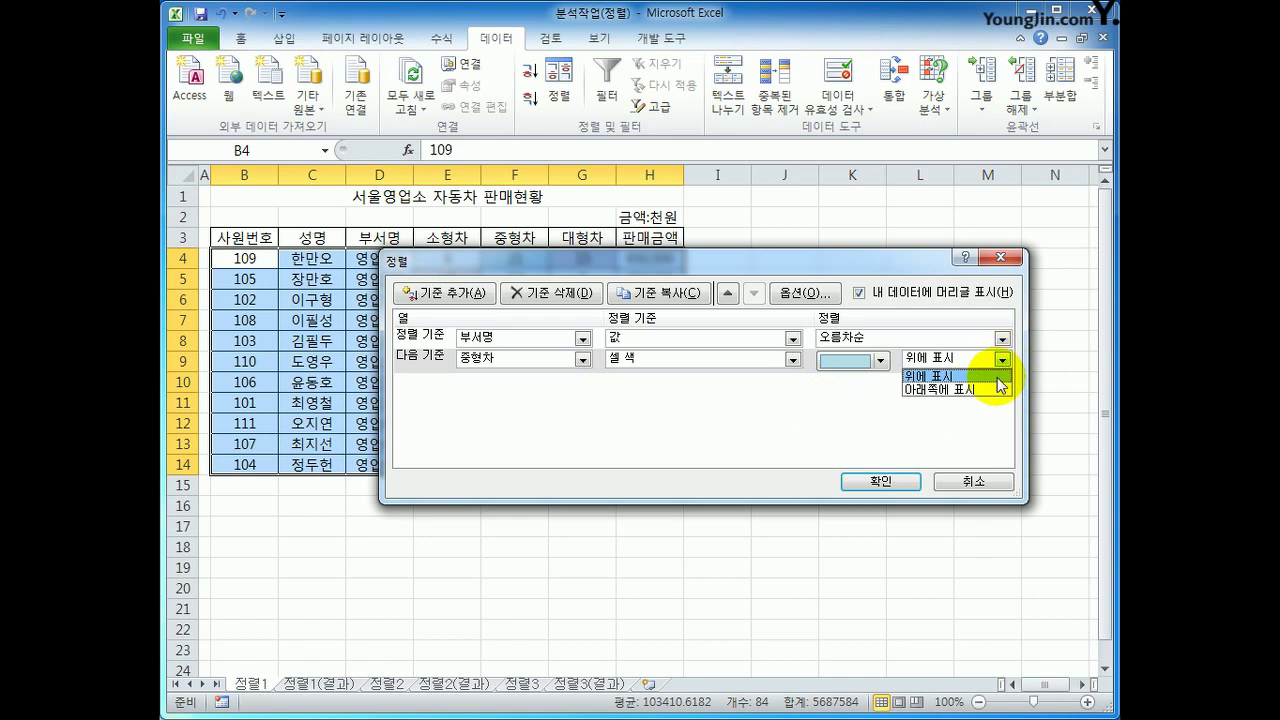
click(998, 378)
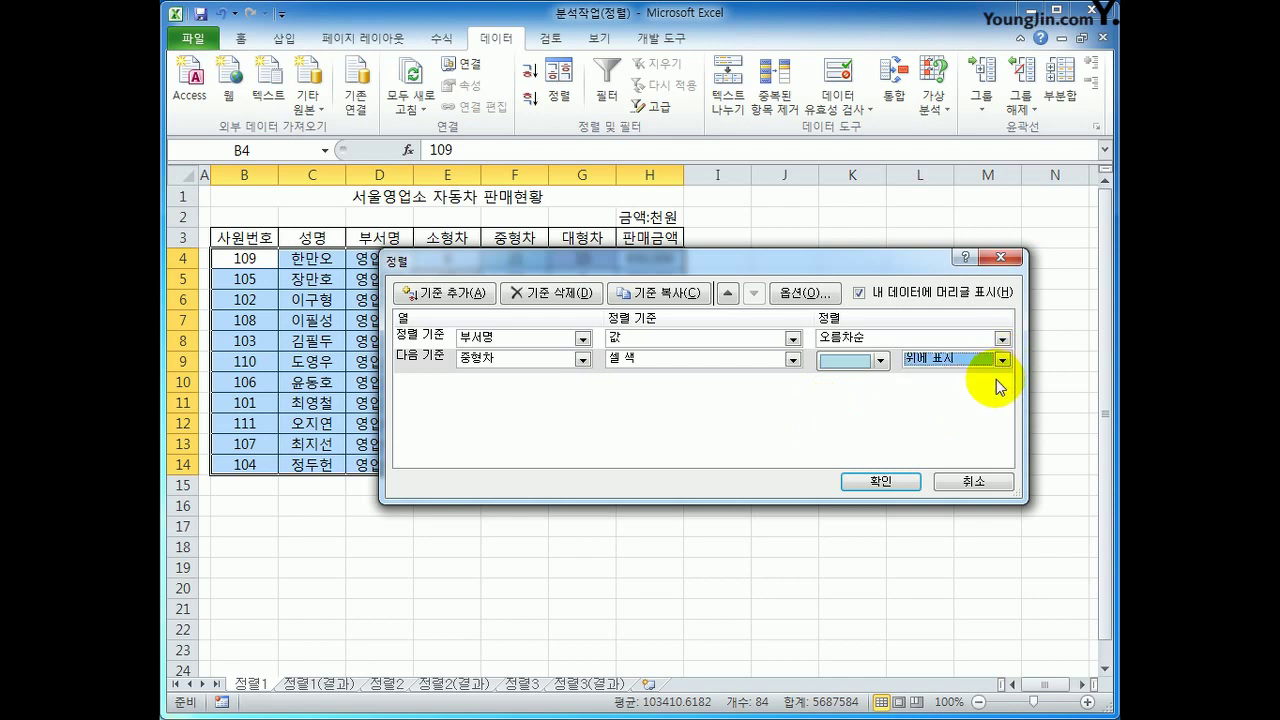
click(894, 481)
click(894, 483)
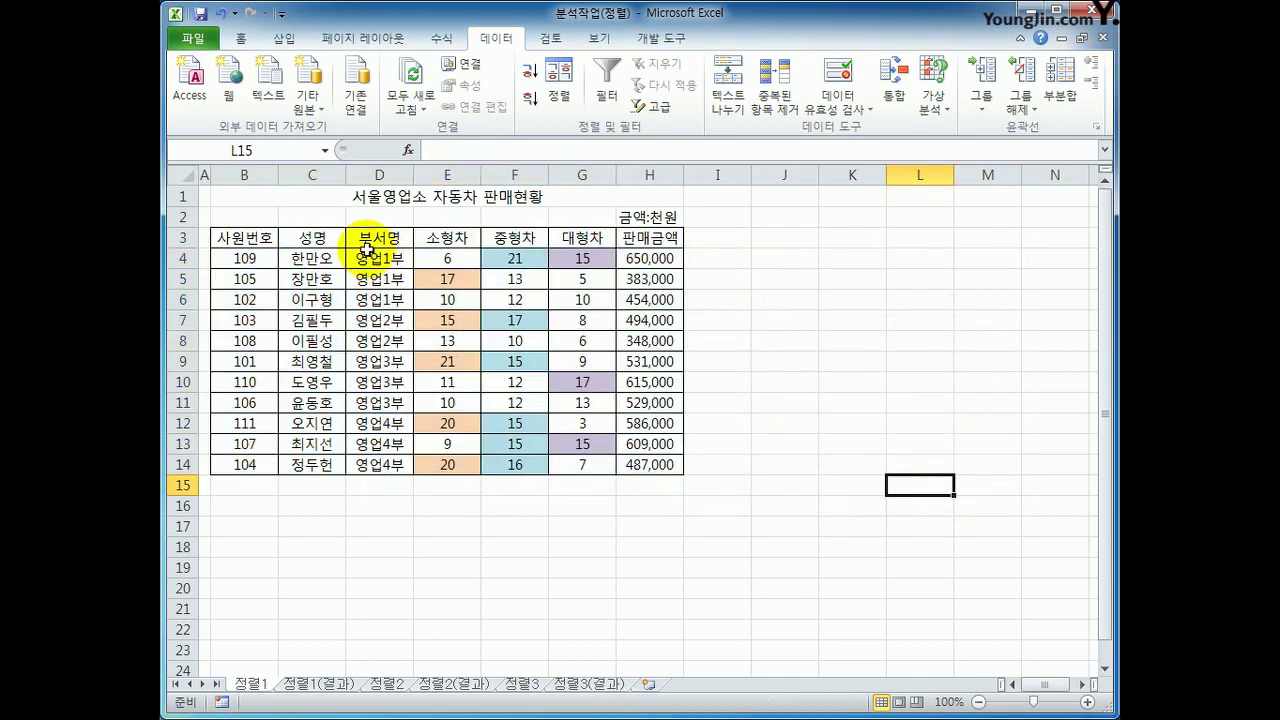
Check the order of the colored 중형차 cells within the 영업1부 and 영업2부 groups
drag(370, 257, 514, 294)
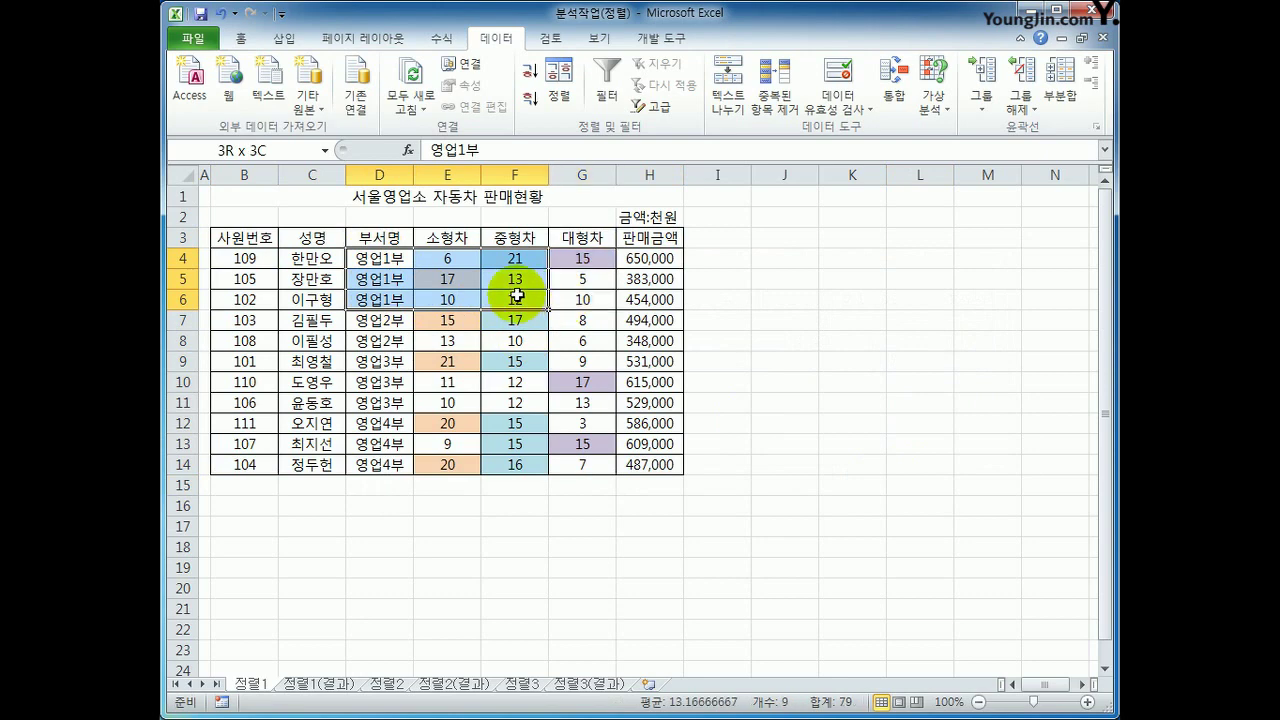
click(400, 323)
drag(400, 323, 523, 346)
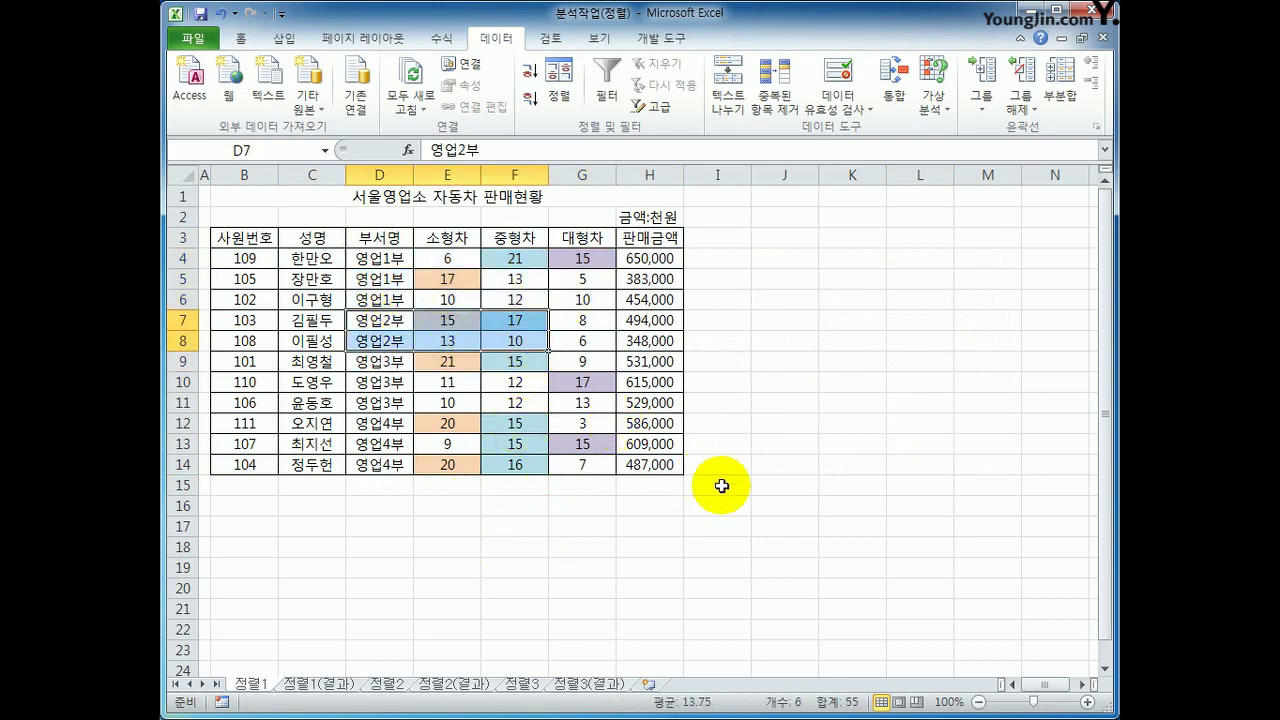
click(749, 504)
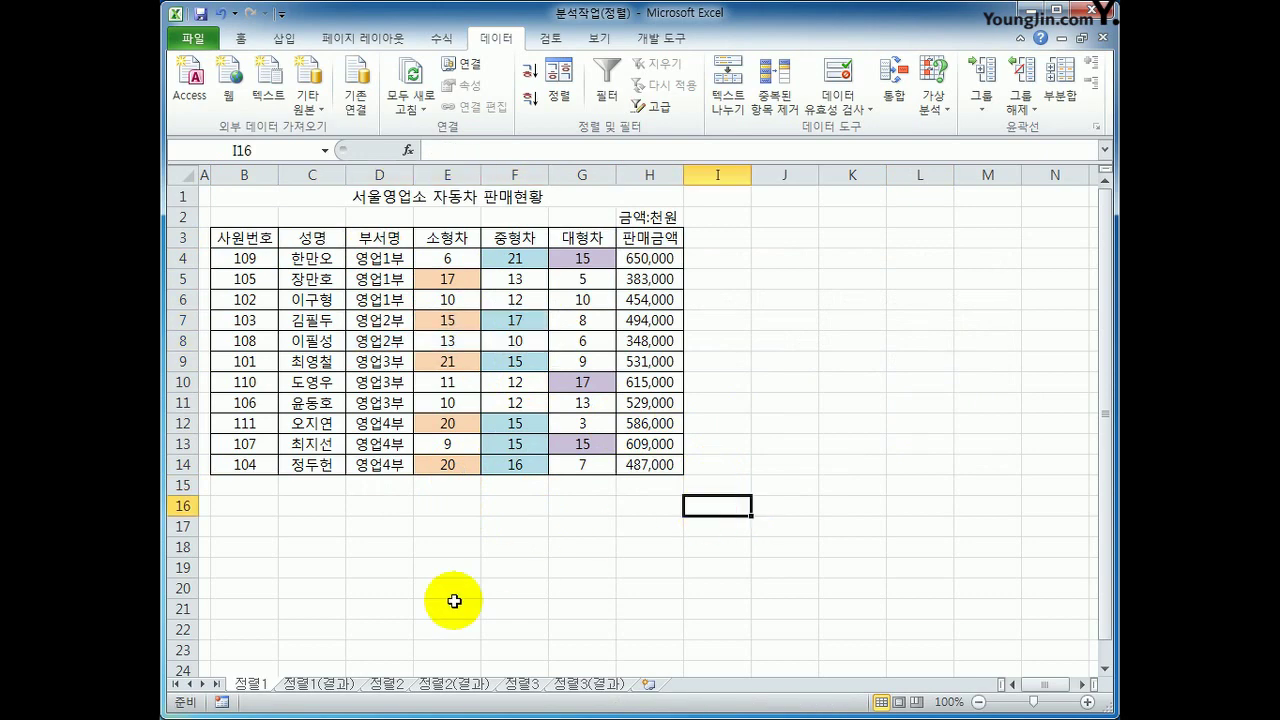
Compare the row order on the 정렬1 sheet with that on the 정렬1(결과) sheet
click(340, 687)
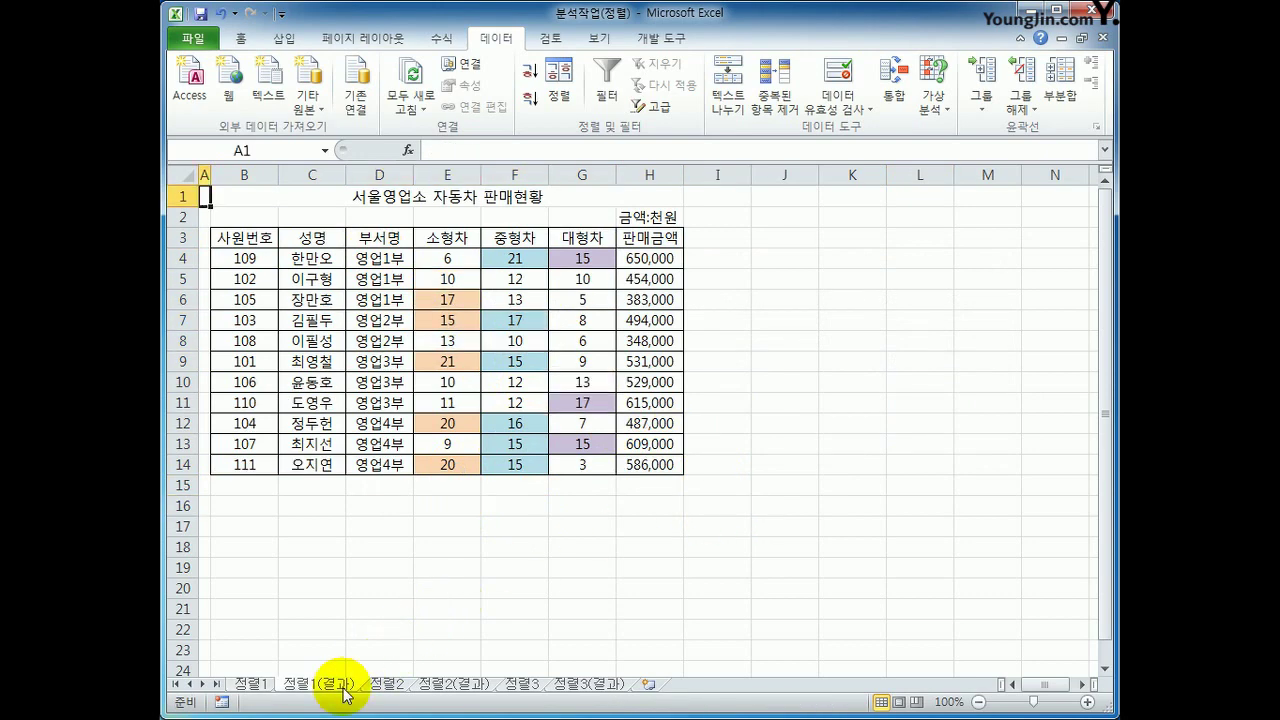
click(262, 687)
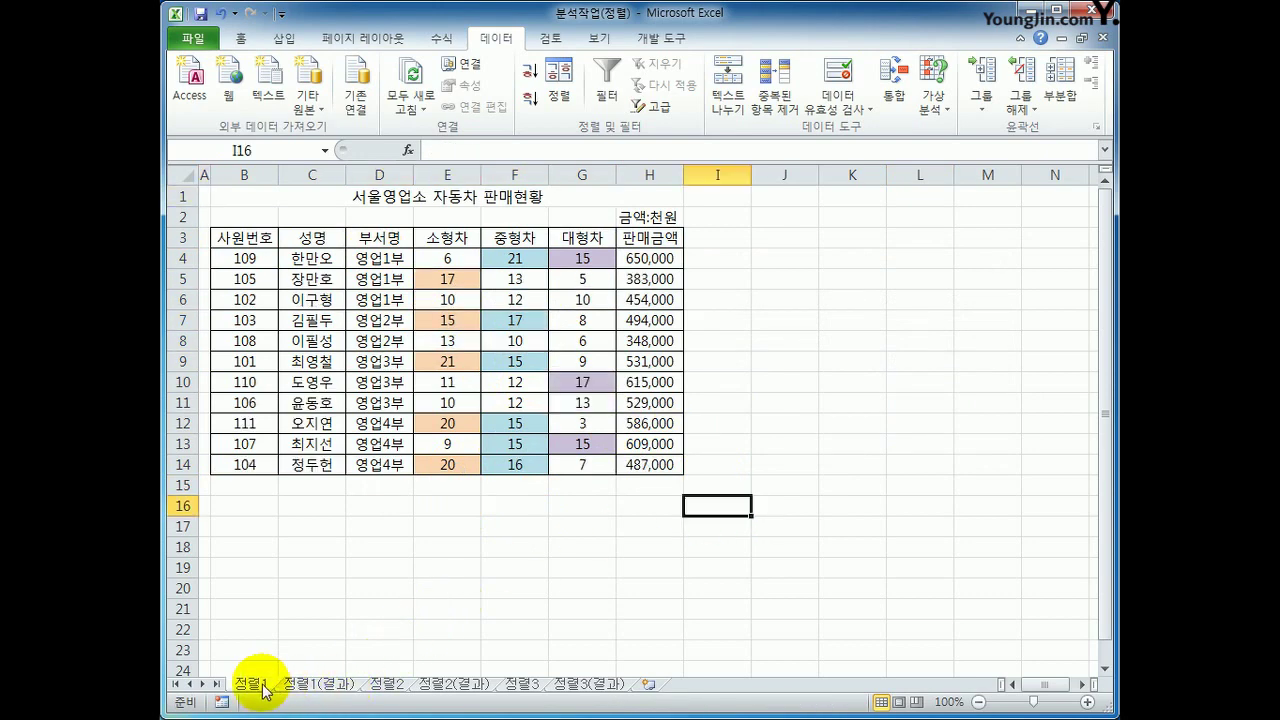
click(310, 686)
click(255, 688)
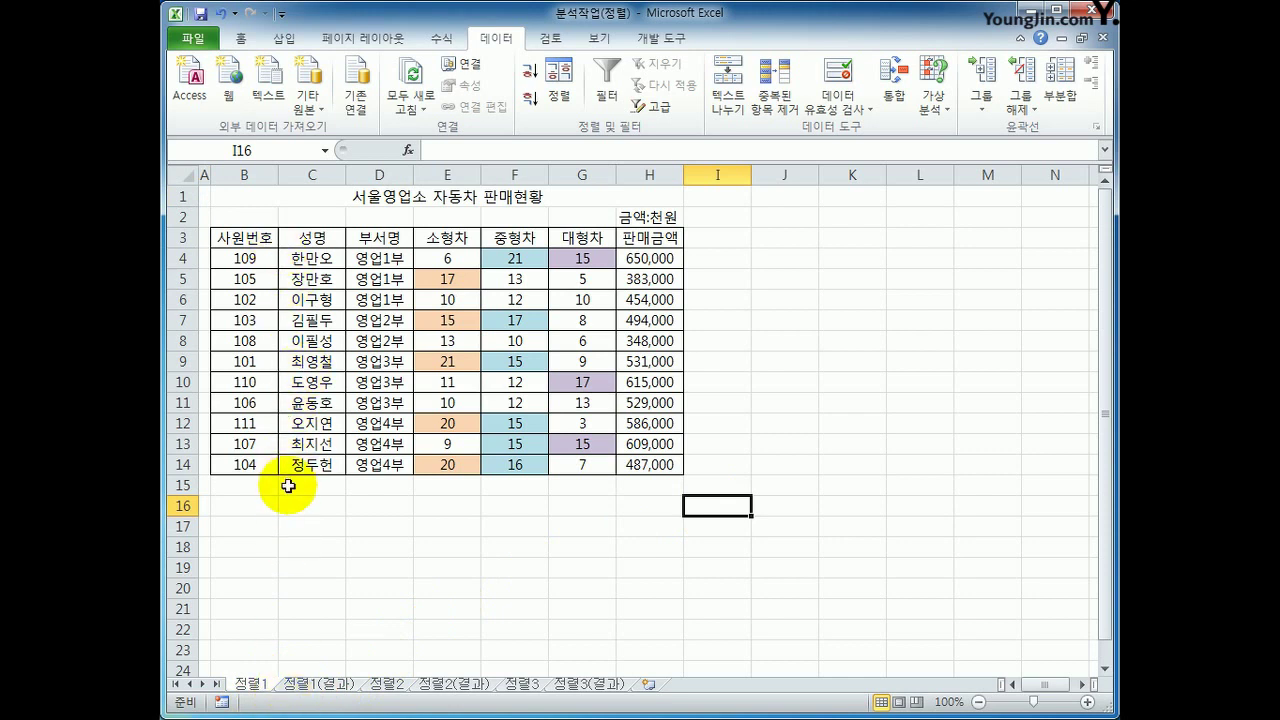
click(318, 685)
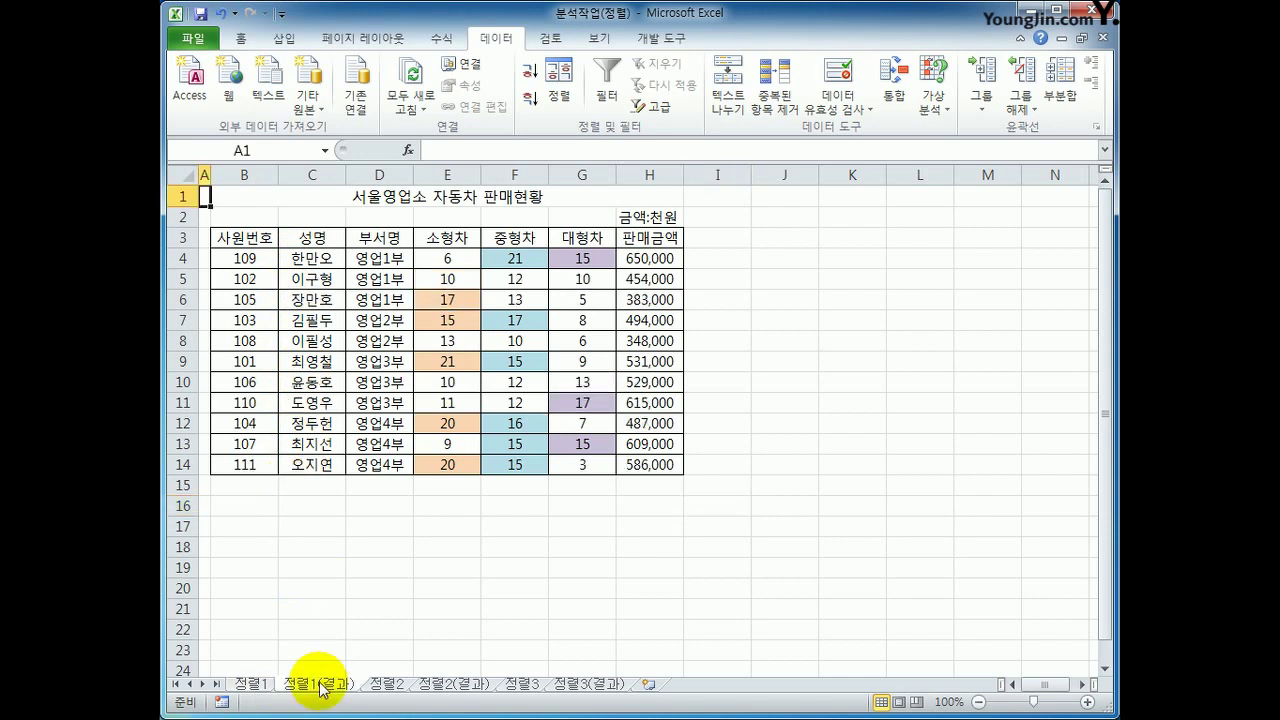
click(250, 686)
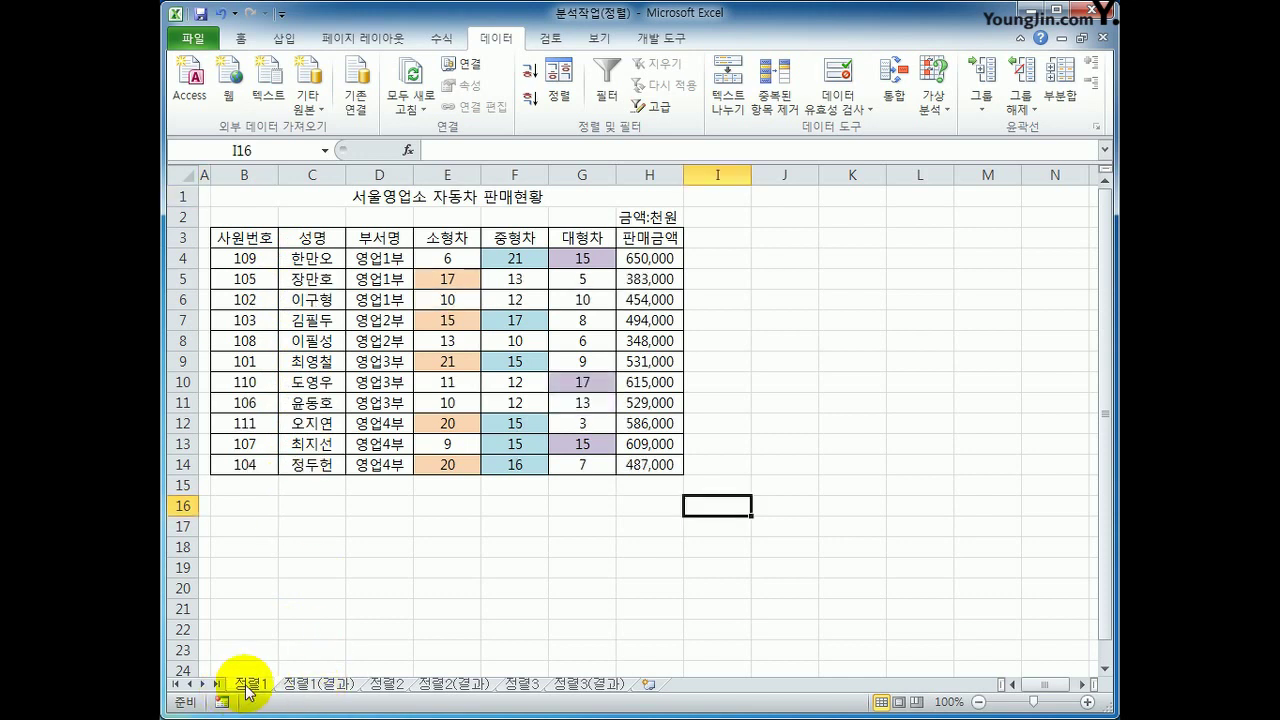
Sort the range B3:H14 on the 정렬1 sheet by 사원번호 in ascending order
click(270, 240)
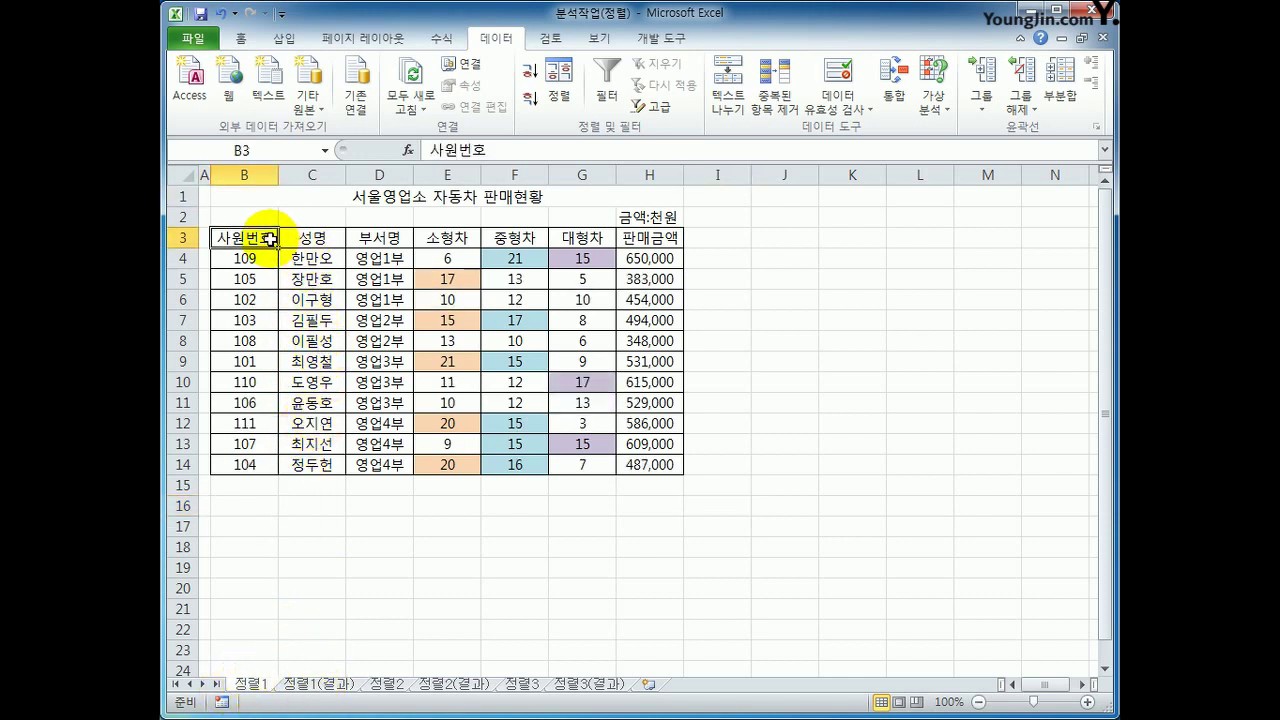
drag(270, 240, 640, 464)
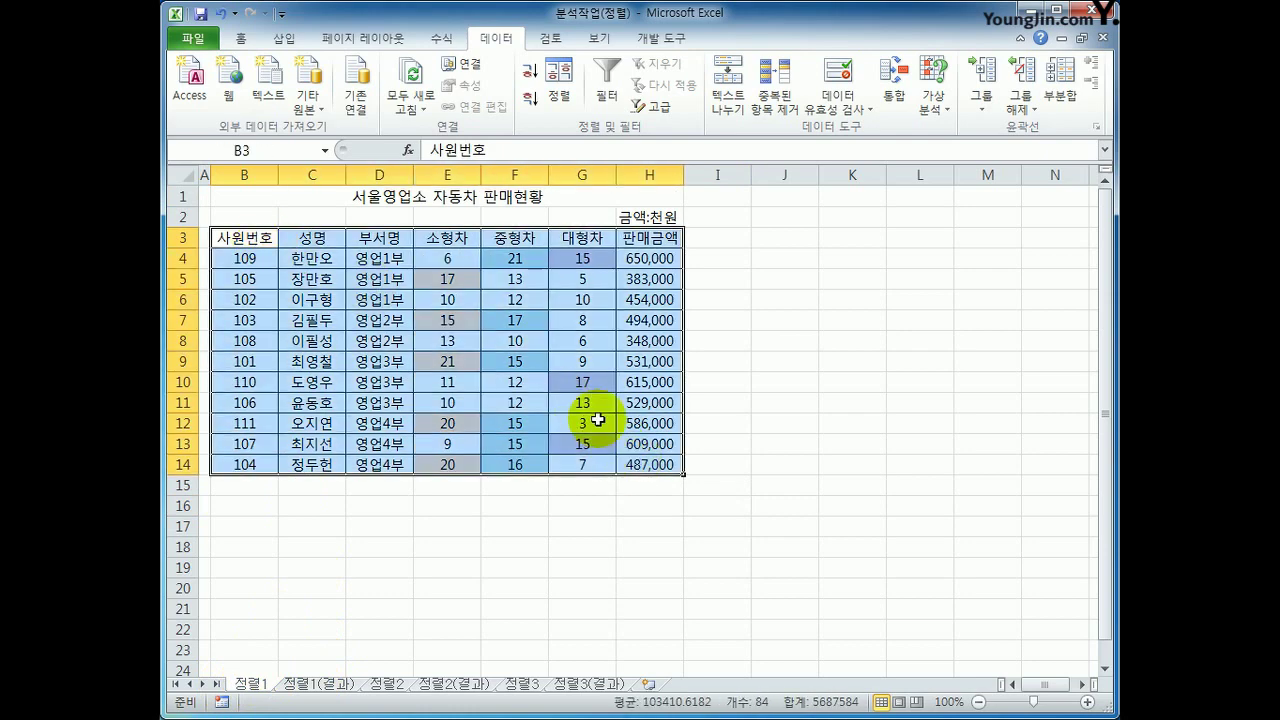
click(532, 72)
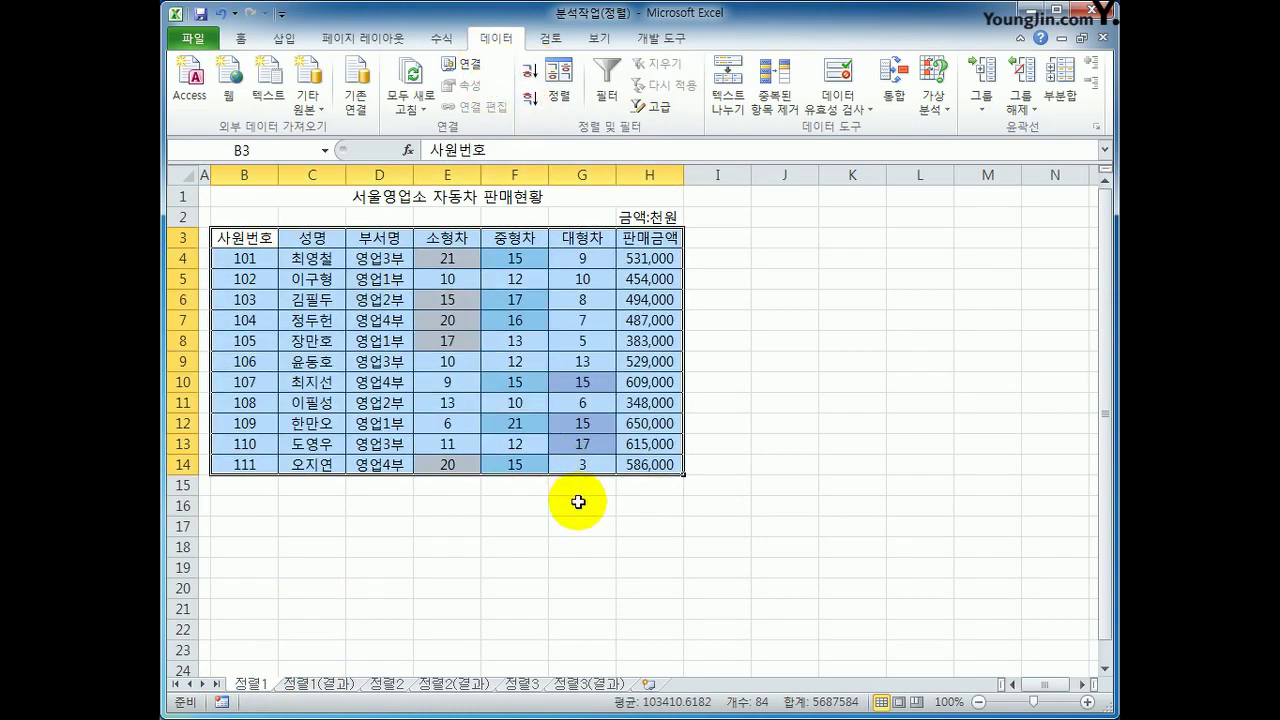
Set the first sort level for the range B3:H14 to 부서명 by value in ascending order (오름차순)
click(560, 86)
click(583, 338)
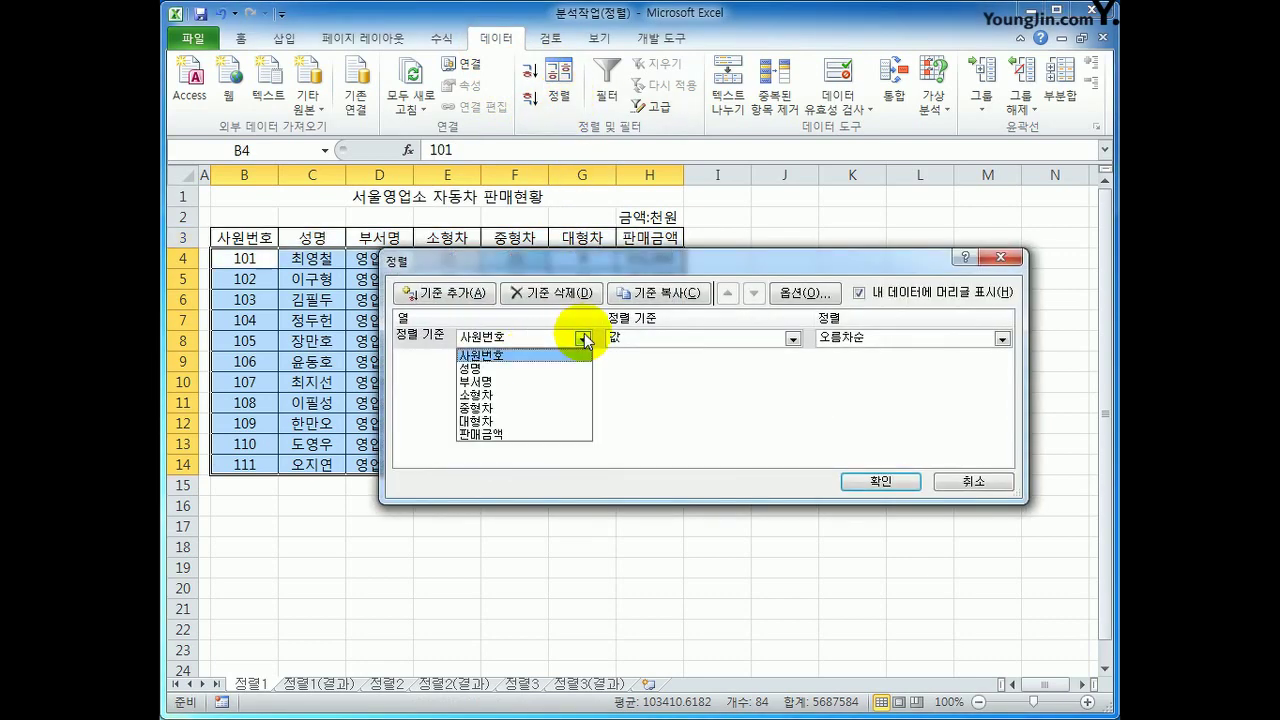
click(540, 381)
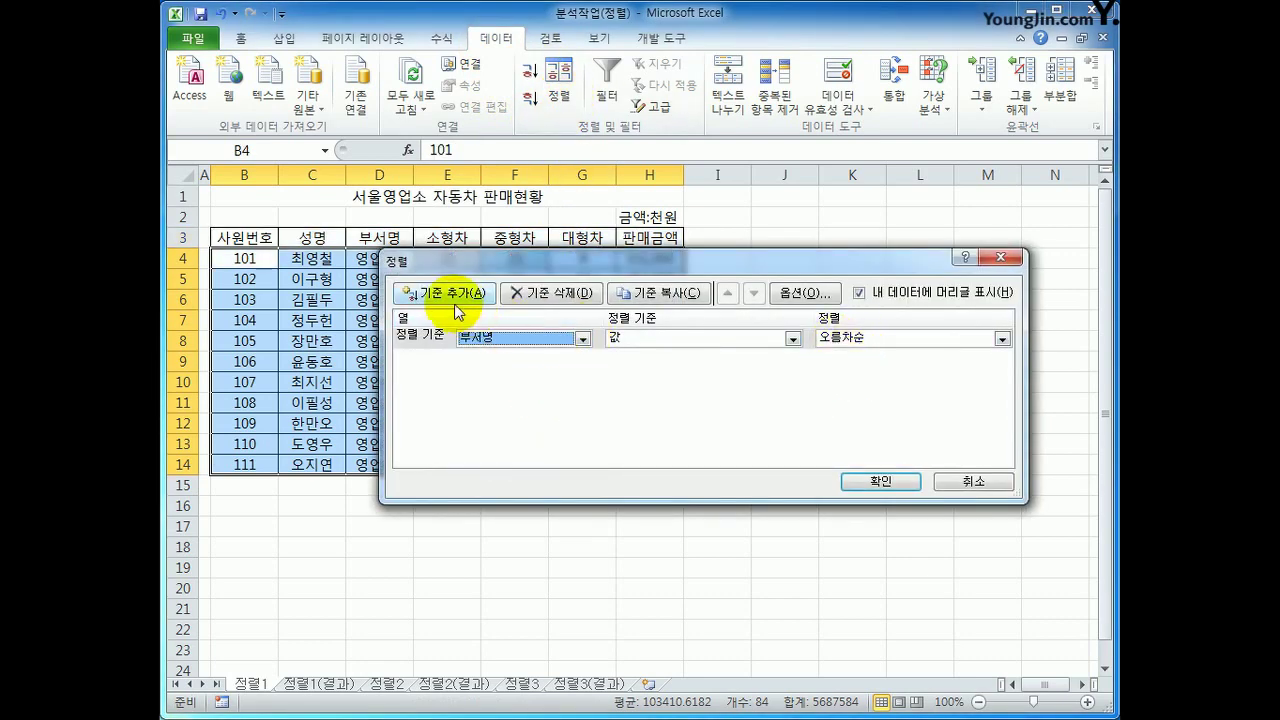
Add a second sort level on 중형차 by 셀 색, with light blue cells on top (위에 표시), and apply the sort
click(443, 293)
click(582, 359)
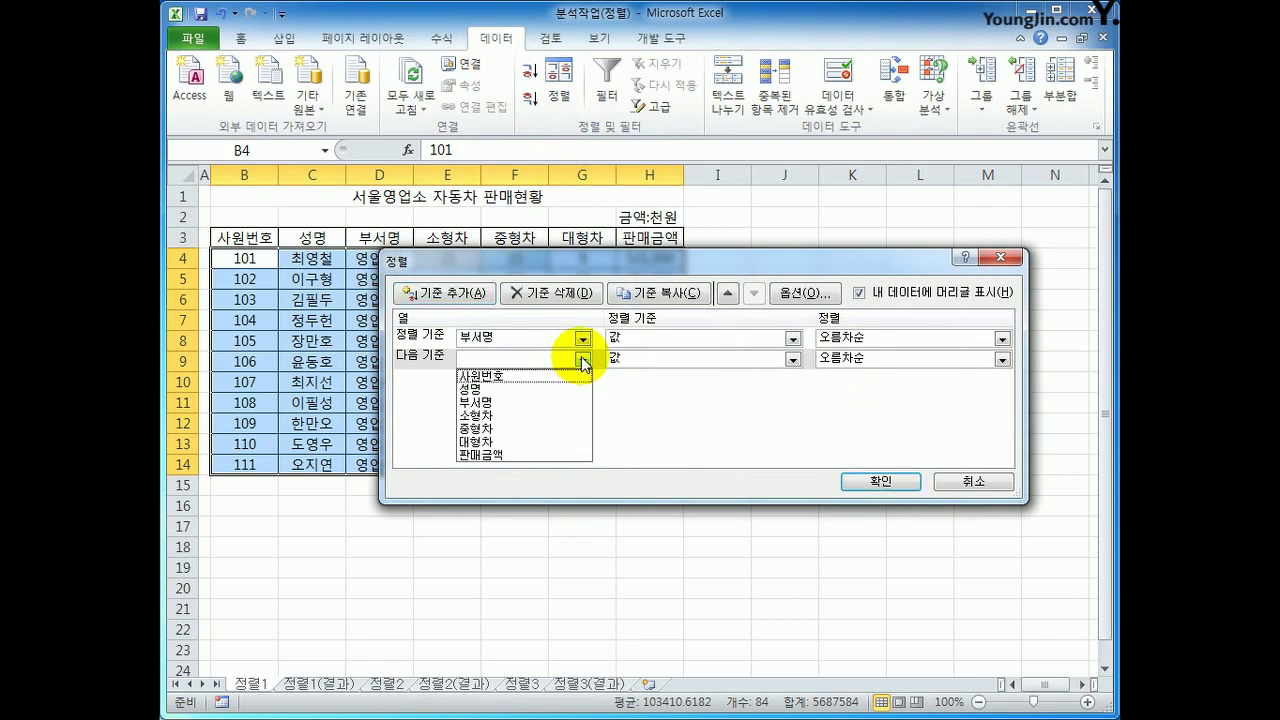
click(534, 427)
click(792, 359)
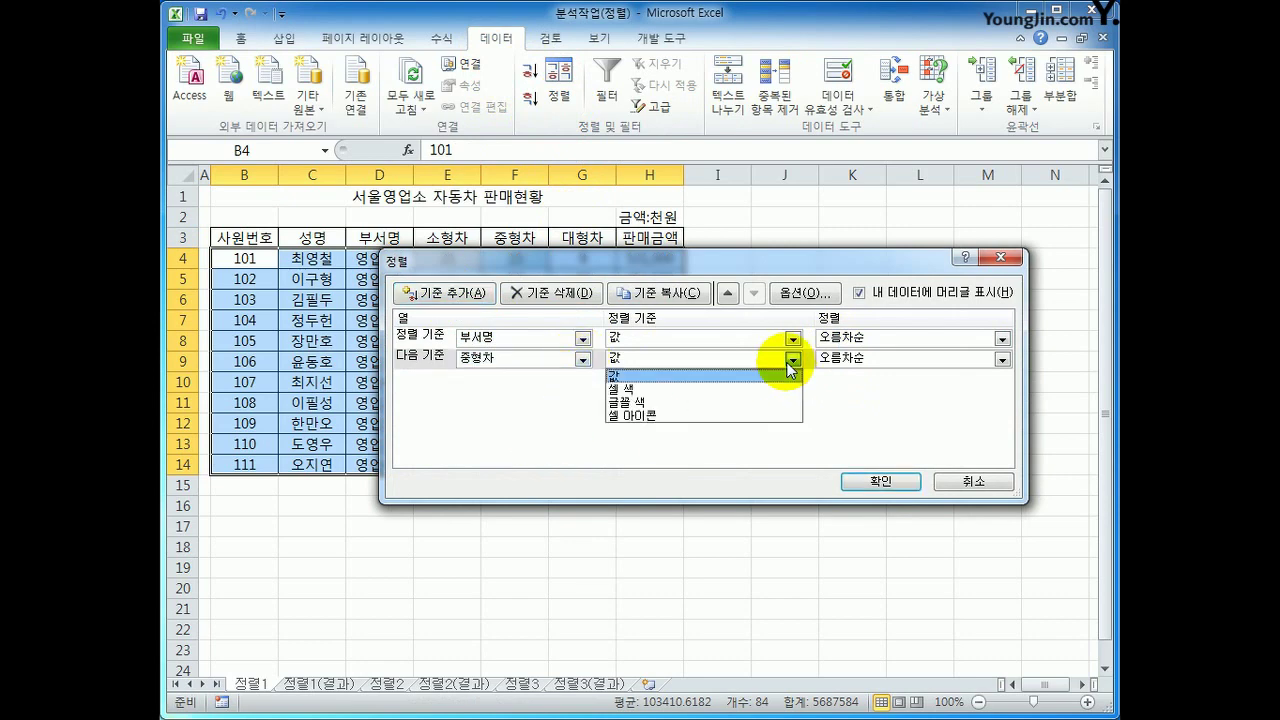
click(762, 390)
click(850, 360)
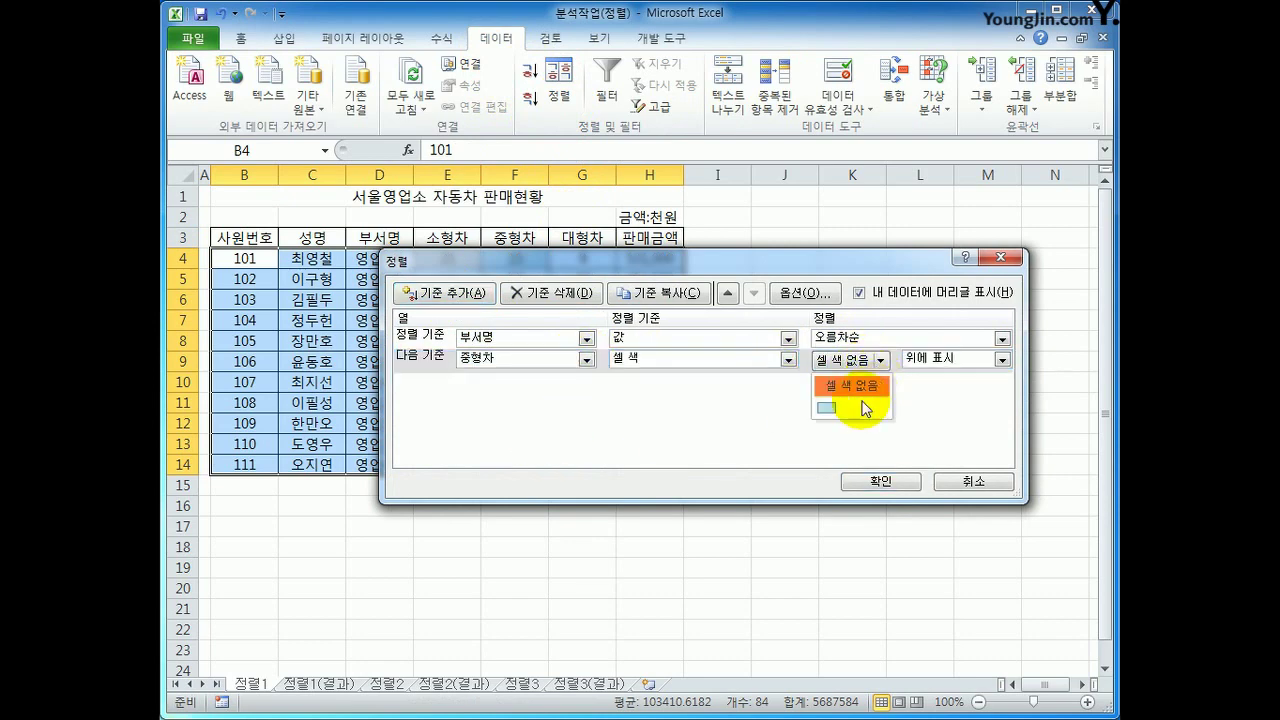
click(865, 407)
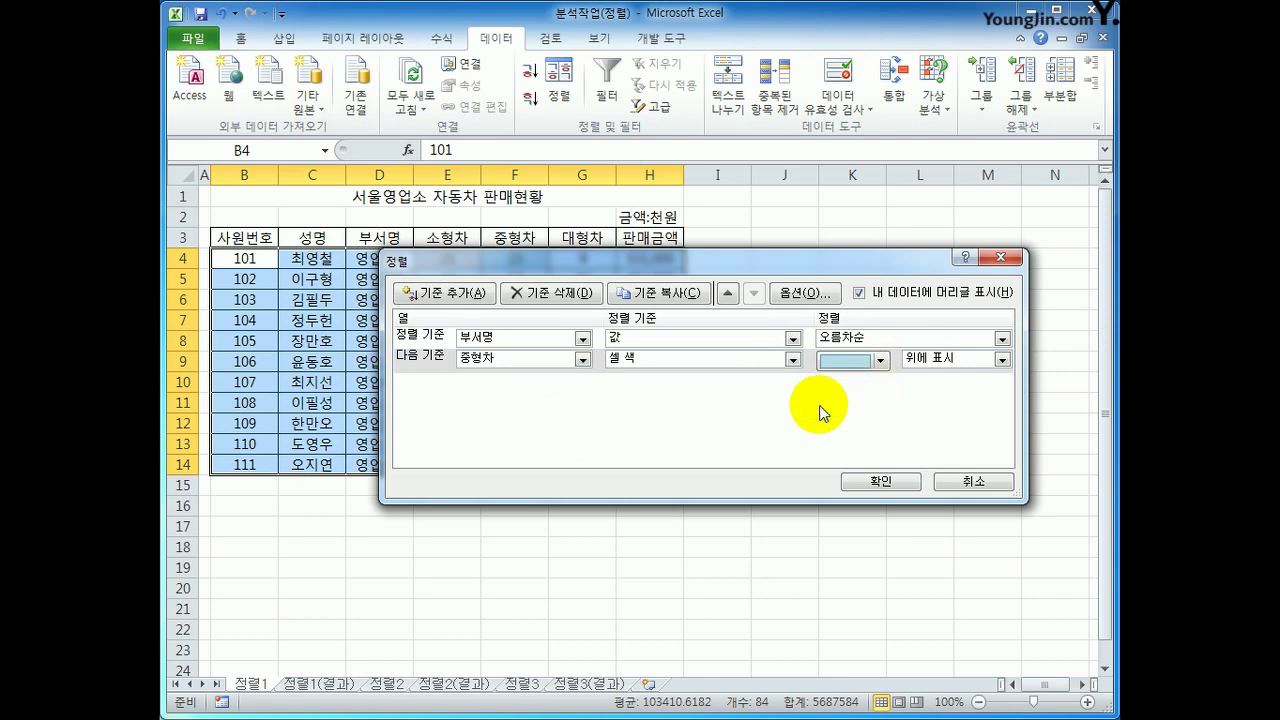
click(879, 482)
click(858, 512)
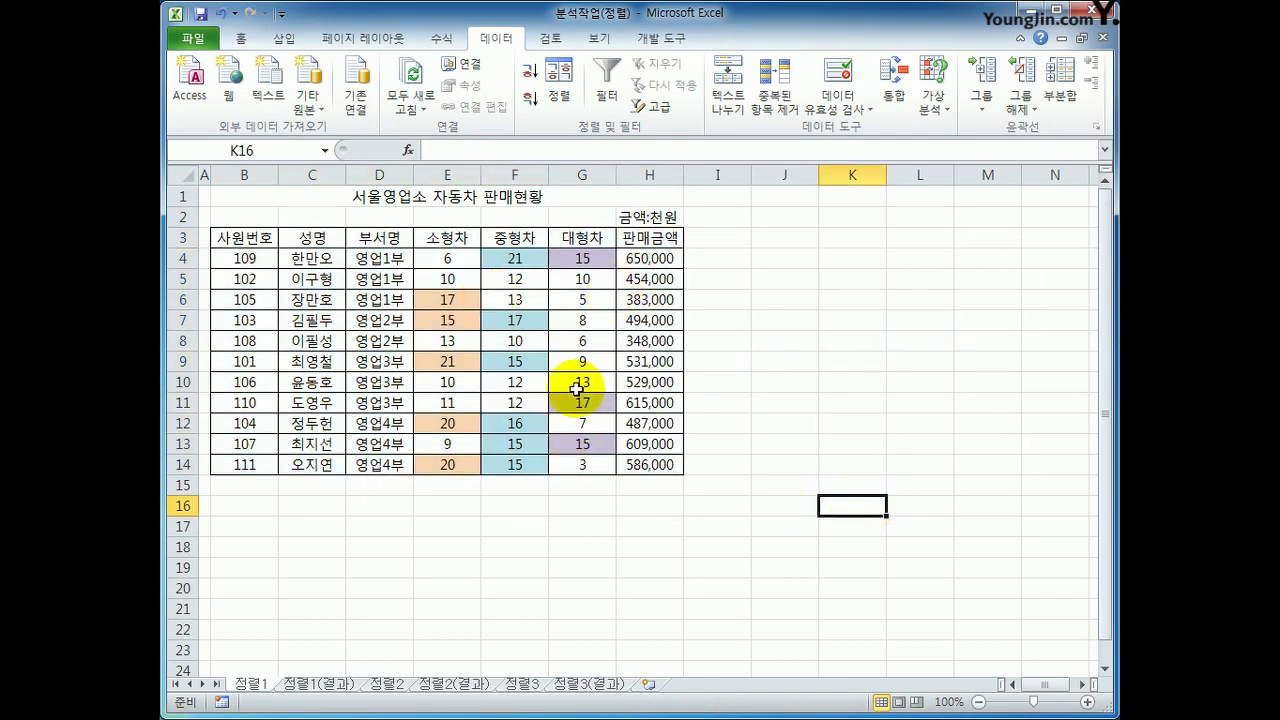
Compare the sorted table with the 정렬1(결과) sheet and review the 사원번호 column on the 정렬1 sheet
click(318, 688)
click(255, 688)
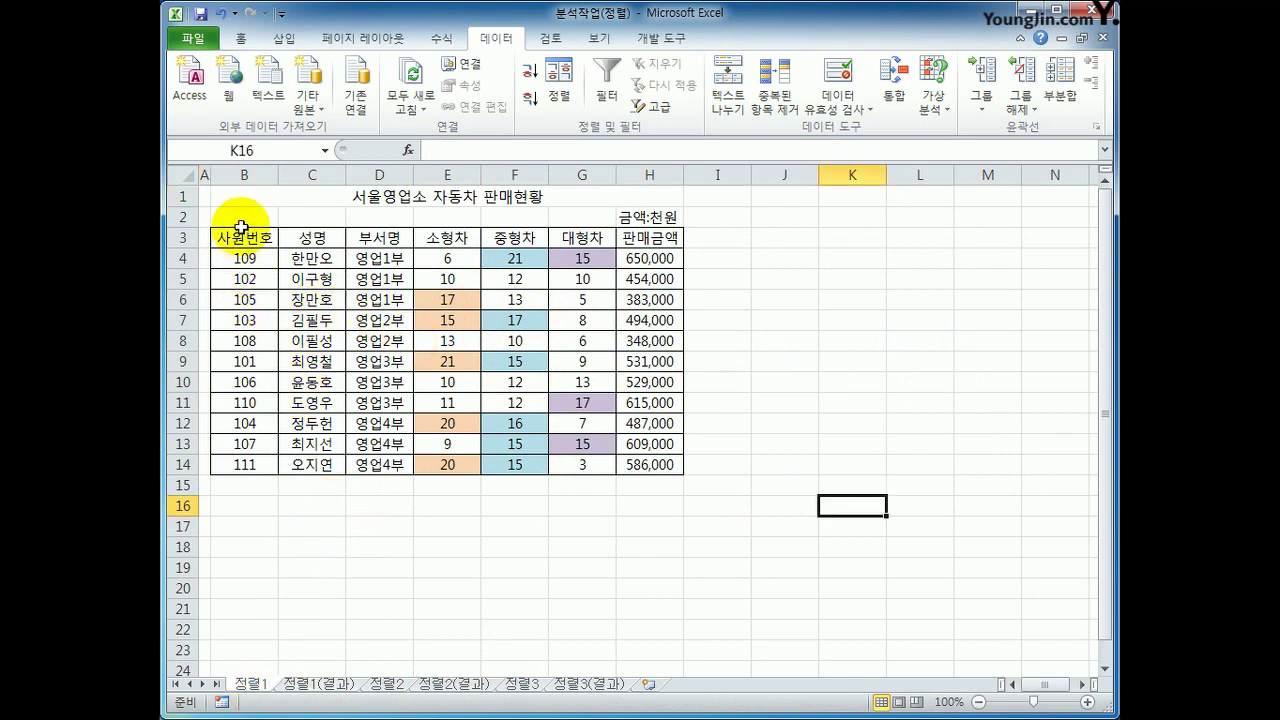
drag(242, 237, 249, 451)
click(252, 466)
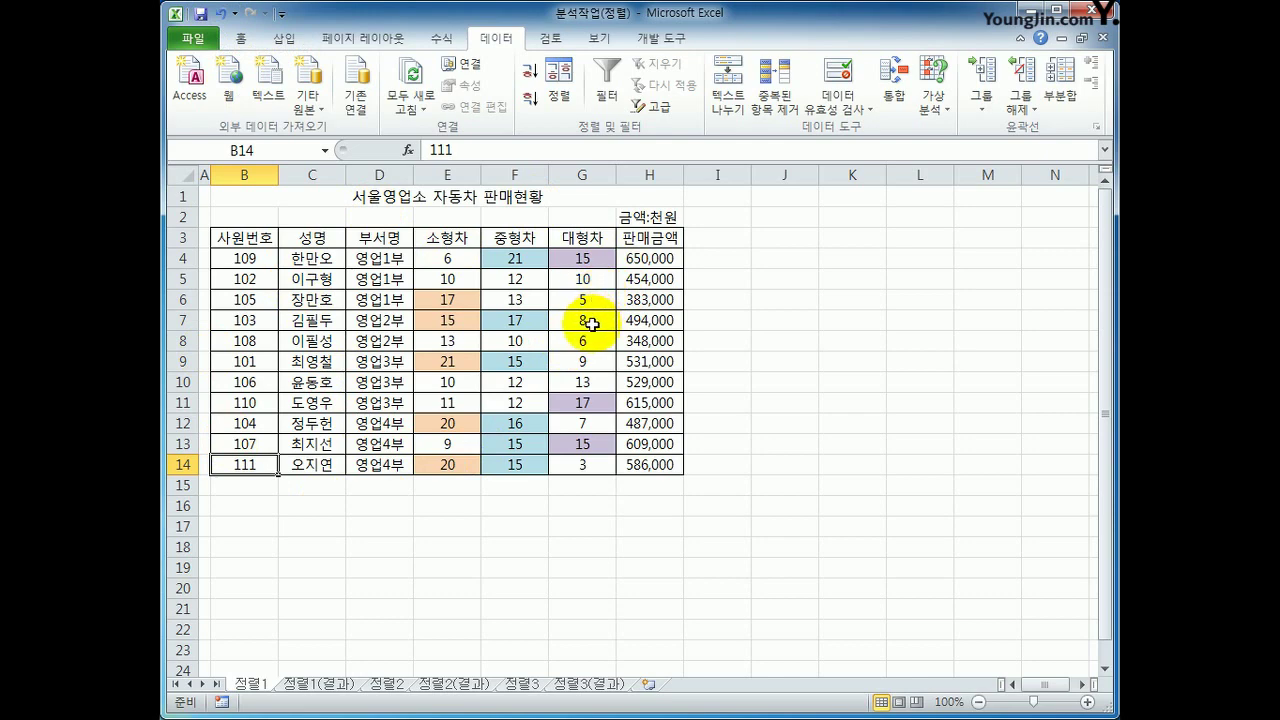
Switch to the 정렬2 sheet and look over the title and unit of the 분유 납품 현황 table
click(385, 684)
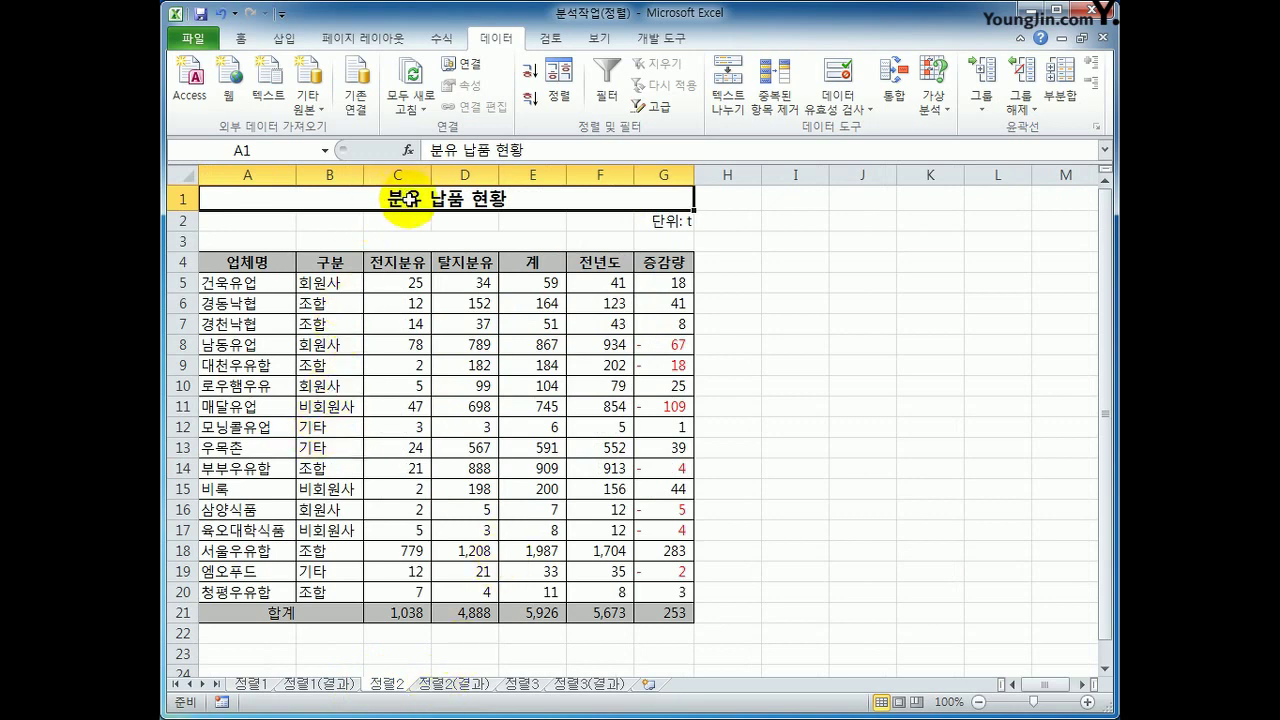
click(665, 218)
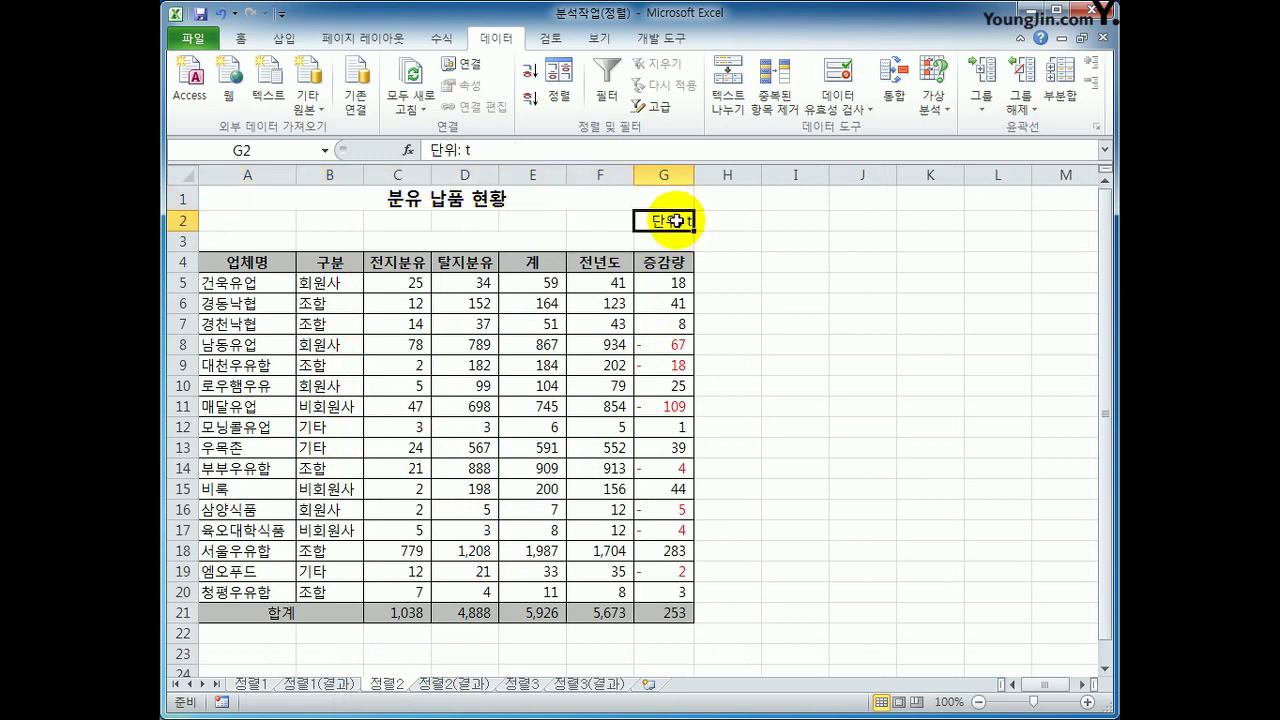
Try to sort the 분유 납품 현황 table by 구분 in ascending order without selecting a range first
click(345, 268)
click(530, 70)
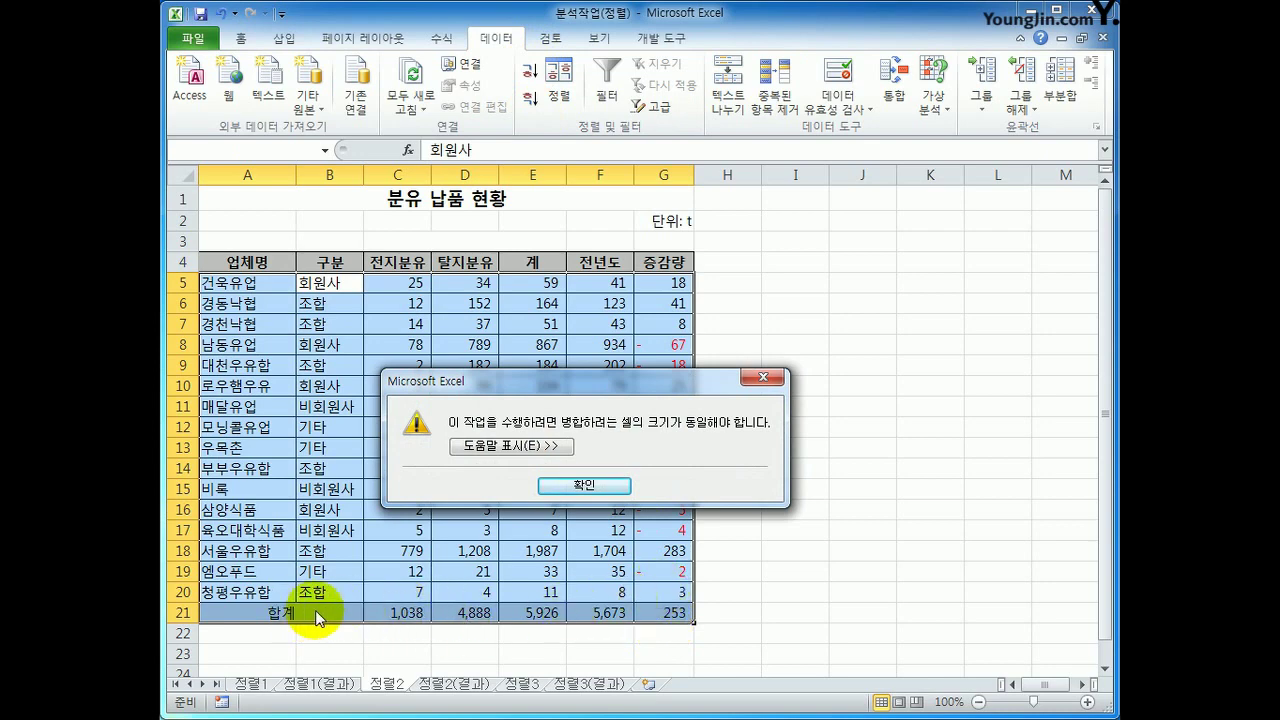
click(580, 486)
click(845, 487)
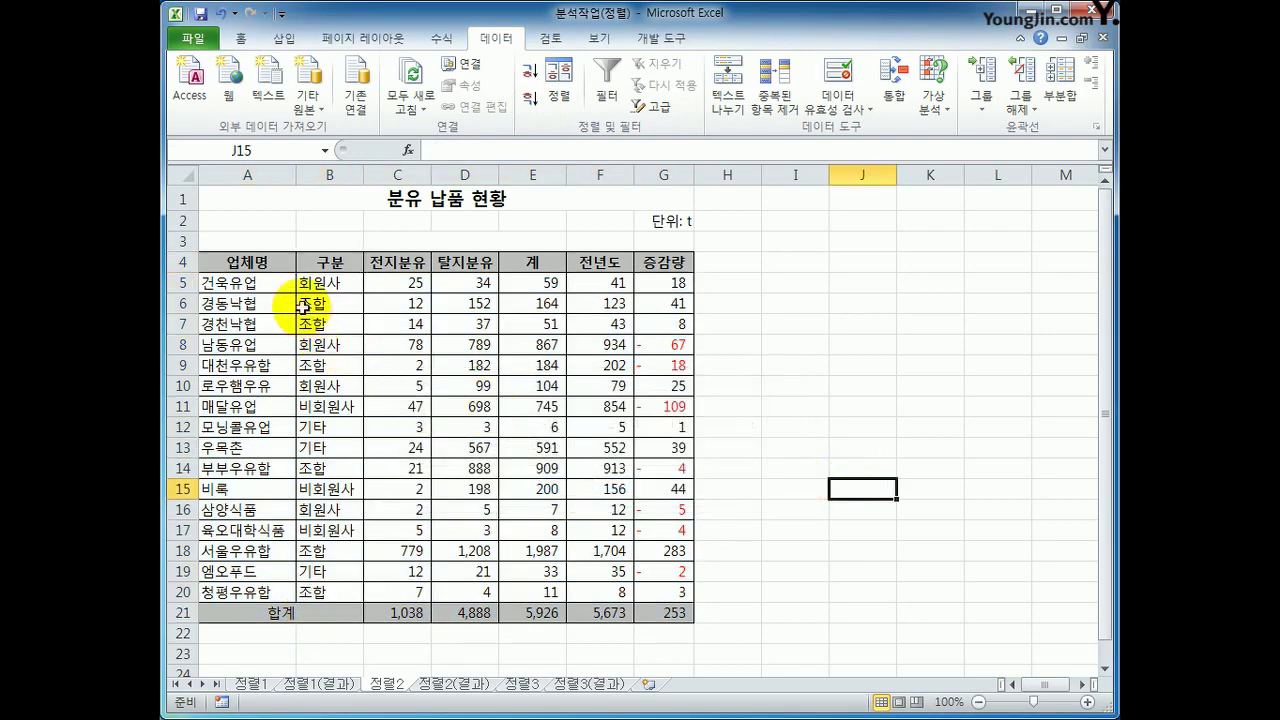
Sort the range A4:G20, excluding the 합계 row, by 구분 in ascending order
drag(247, 262, 660, 594)
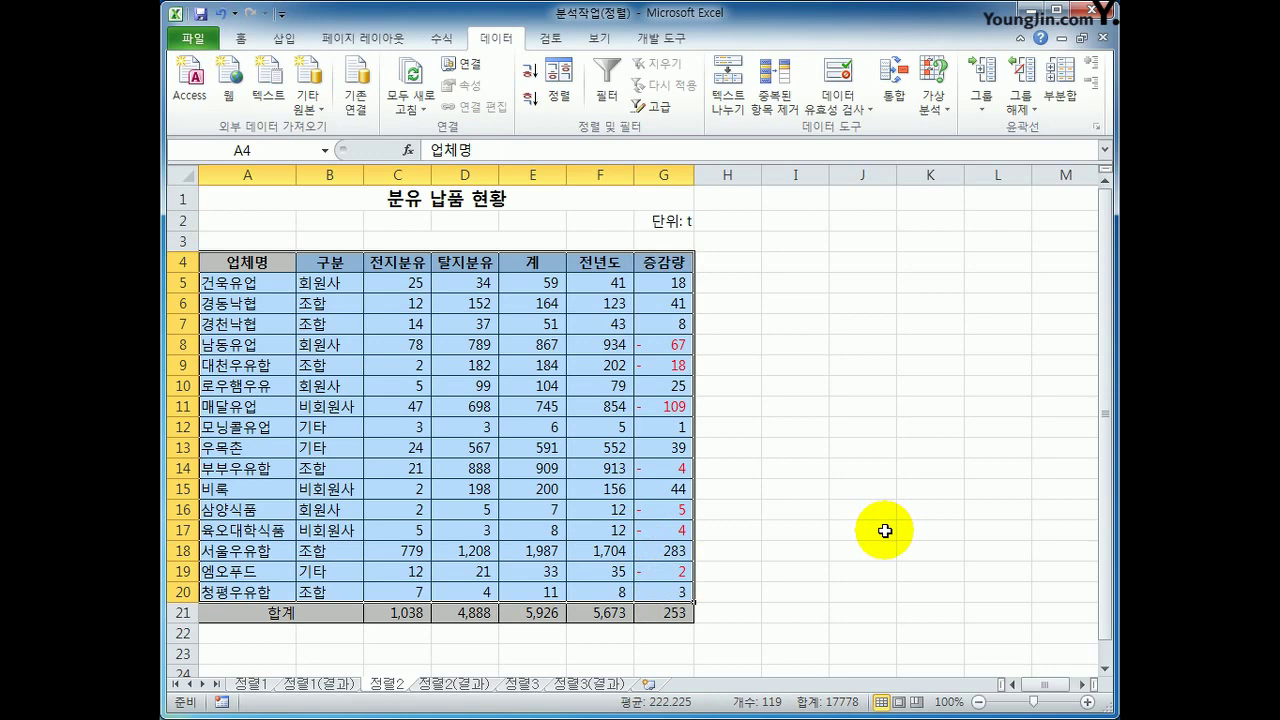
click(575, 100)
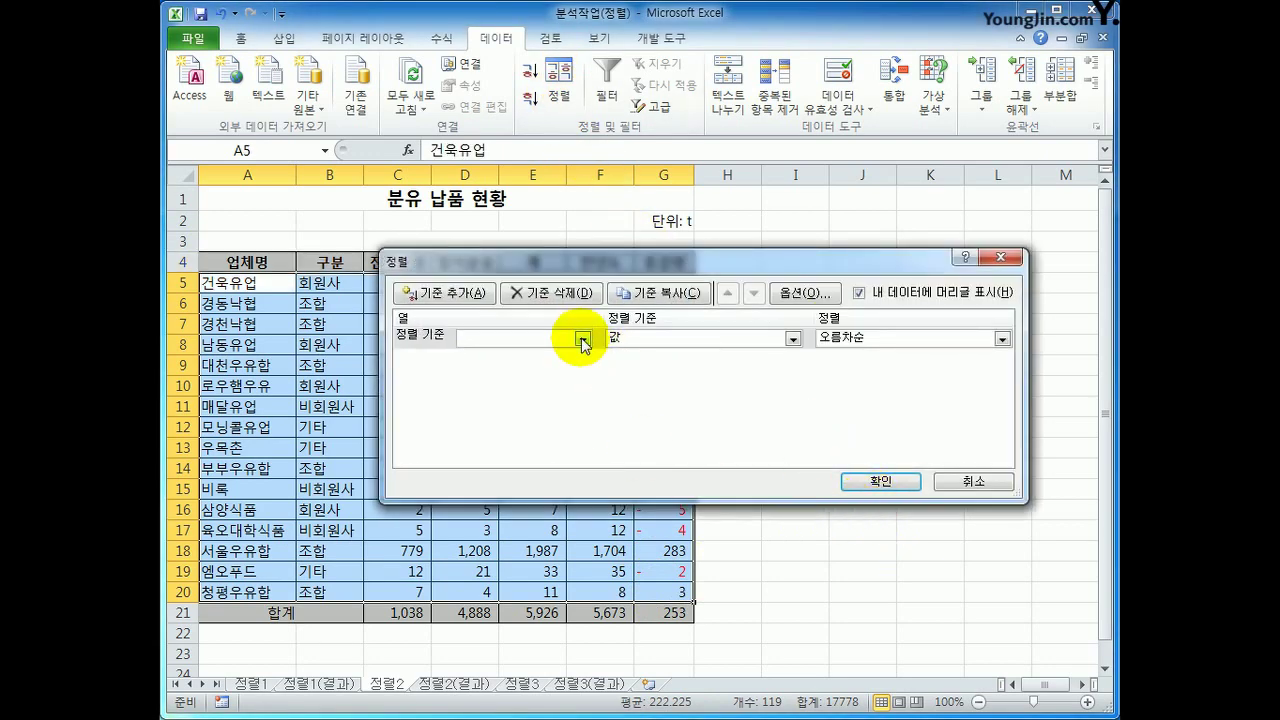
click(581, 339)
click(577, 370)
click(886, 484)
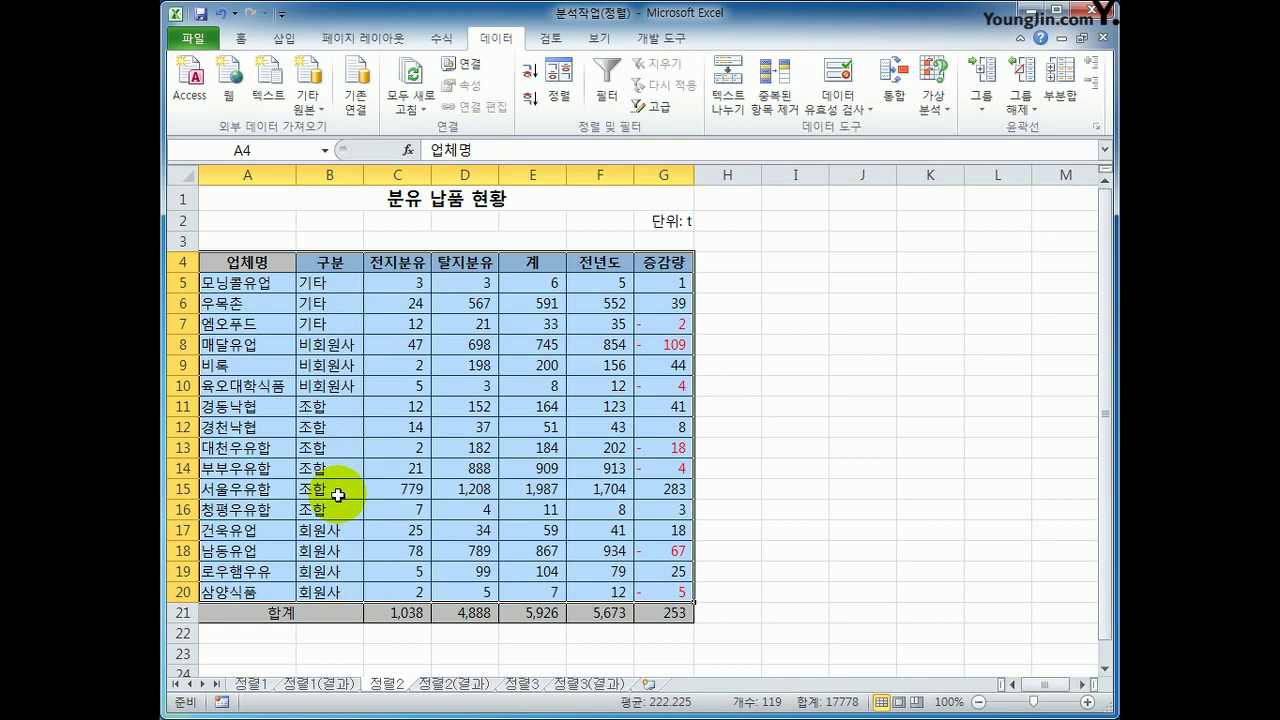
Create a custom list (사용자 지정 목록) for the 구분 sort order with the items 조합, 회원사, 비회원사, 기타
click(559, 85)
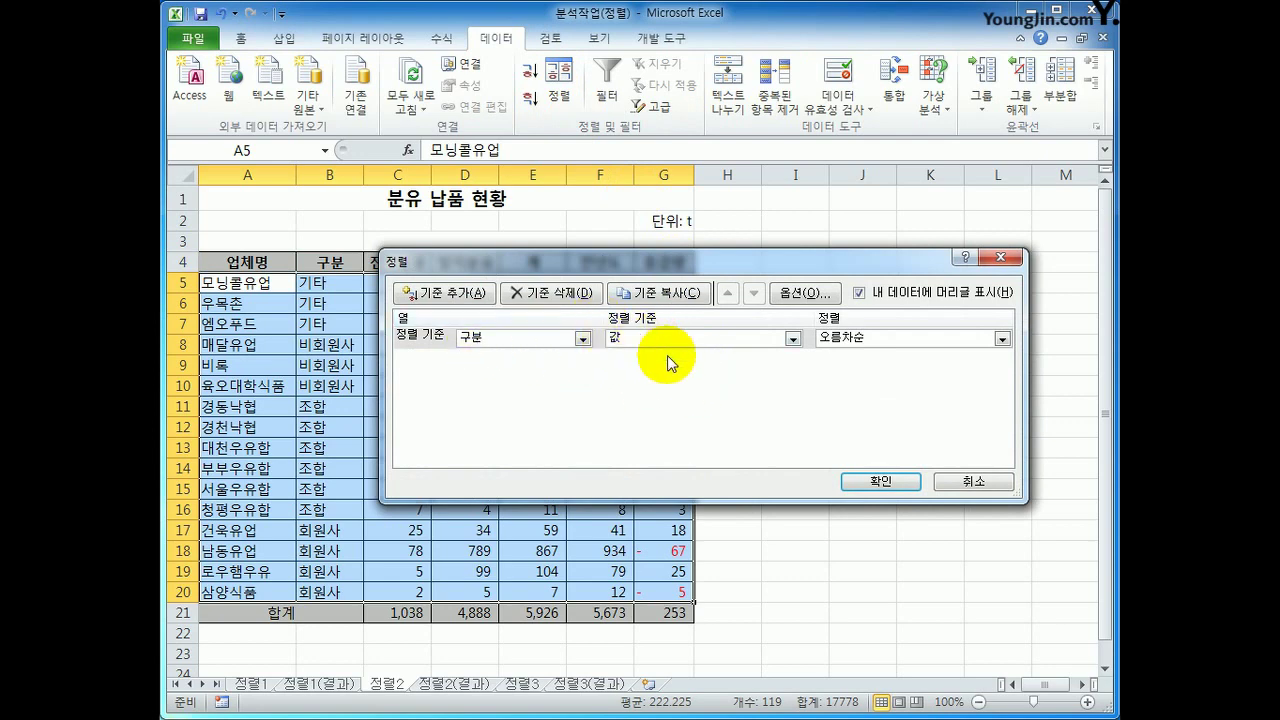
click(1002, 339)
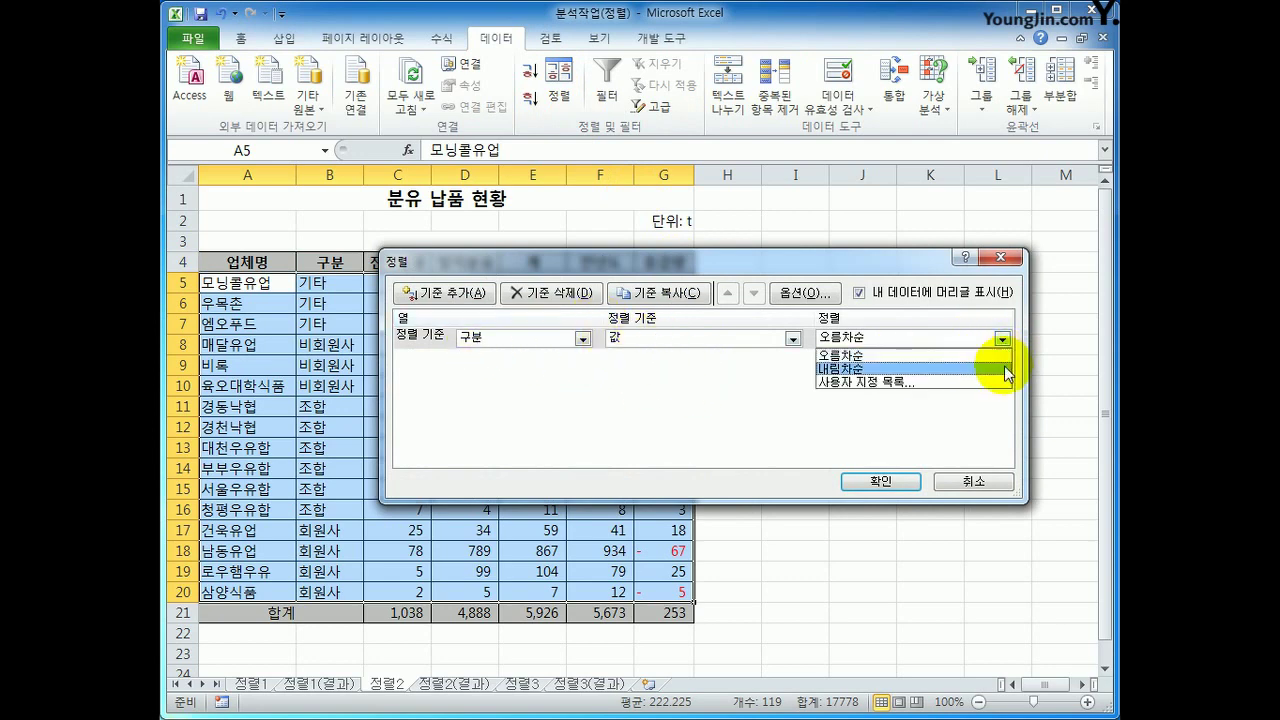
click(989, 380)
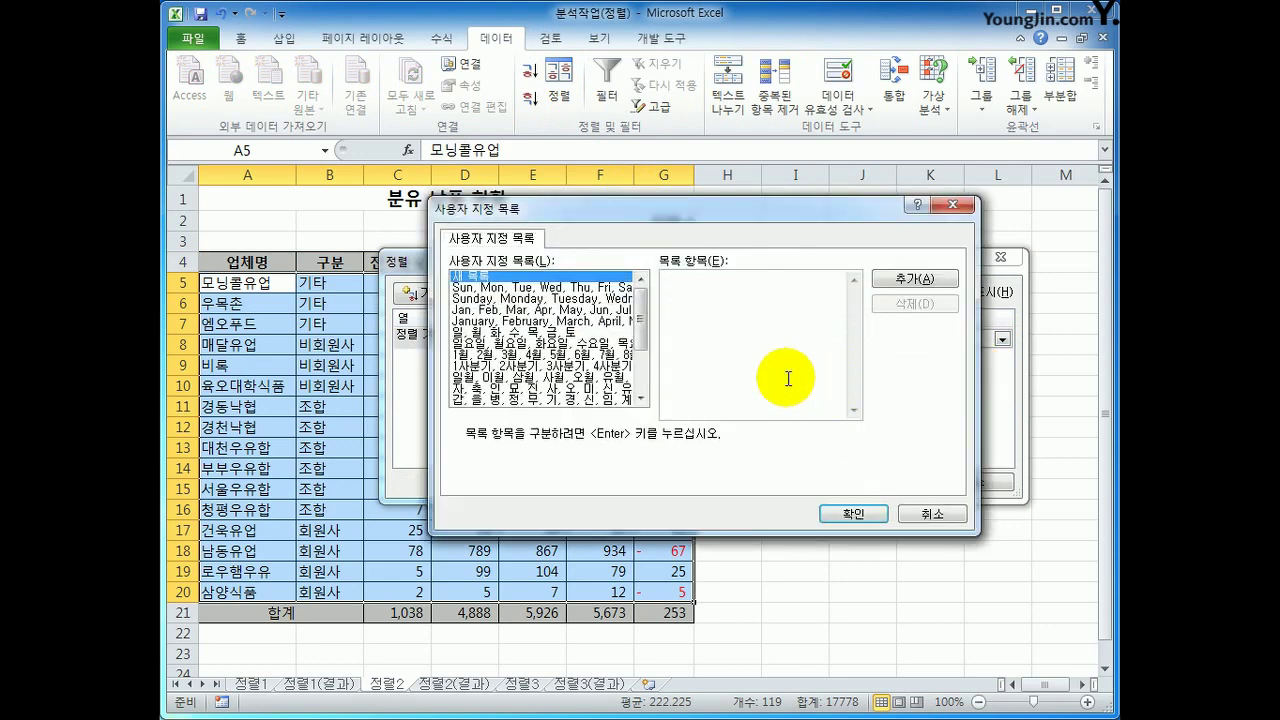
click(788, 378)
text(조합)
key(Return)
text(회원사)
key(Return)
text(비회원사)
key(Return)
text(기타)
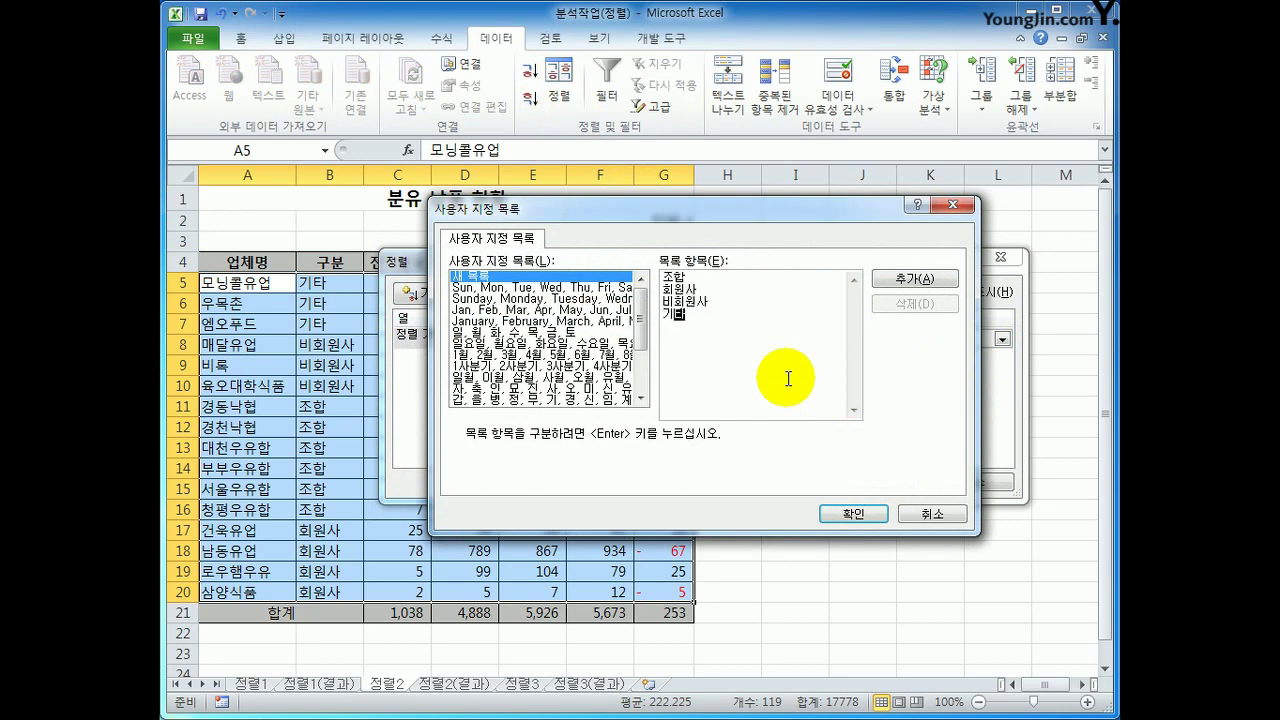
click(886, 280)
Use the custom list 조합, 회원사, 비회원사, 기타 as the 구분 sort order and apply the sort
drag(643, 314, 643, 393)
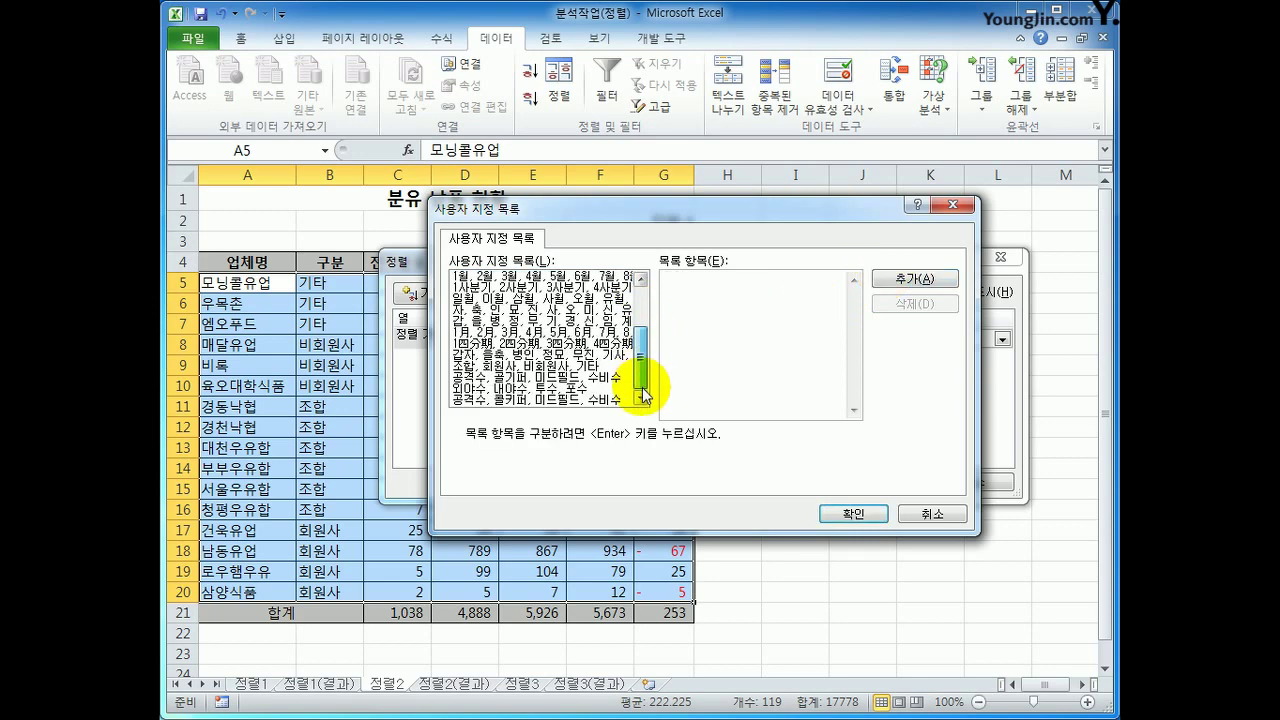
click(530, 366)
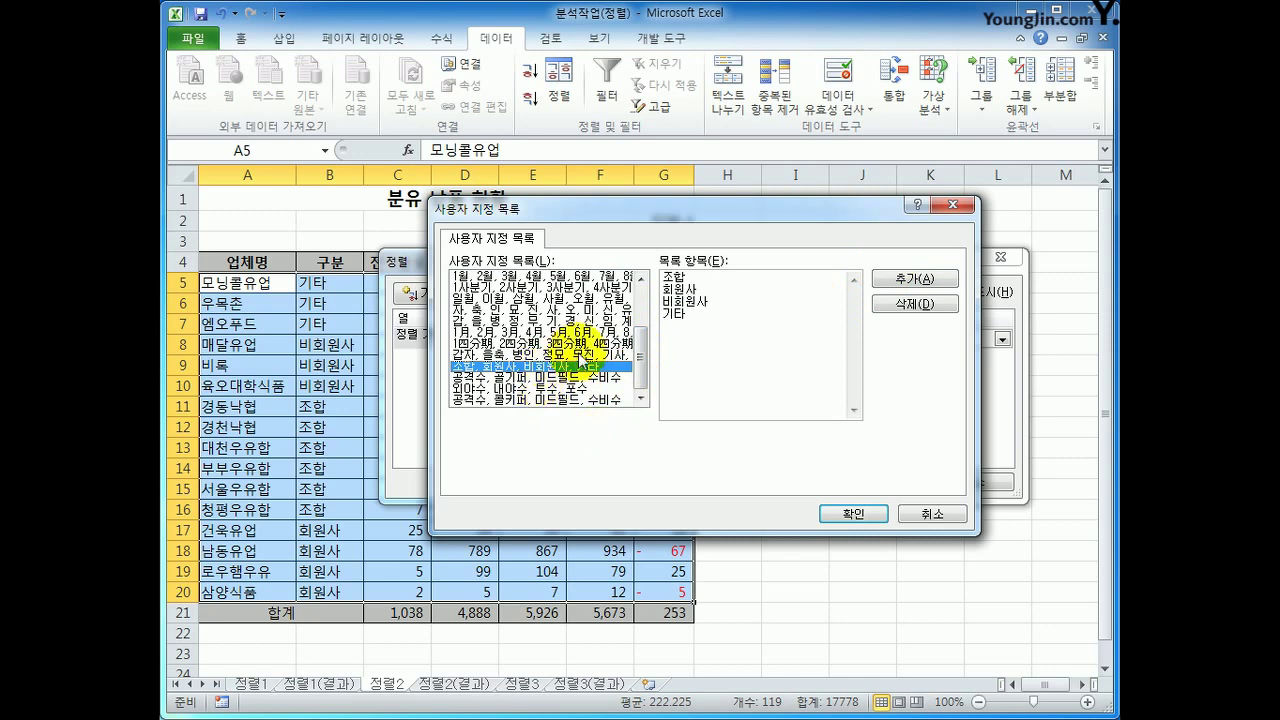
click(852, 513)
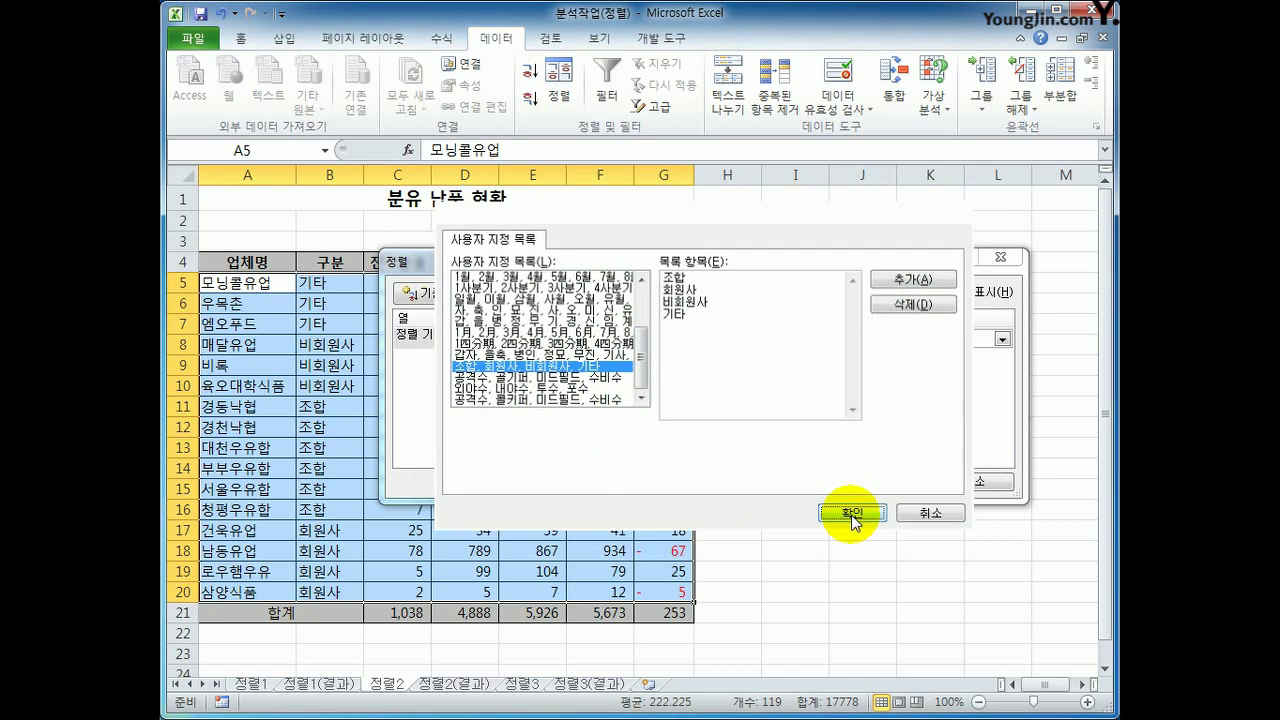
click(866, 484)
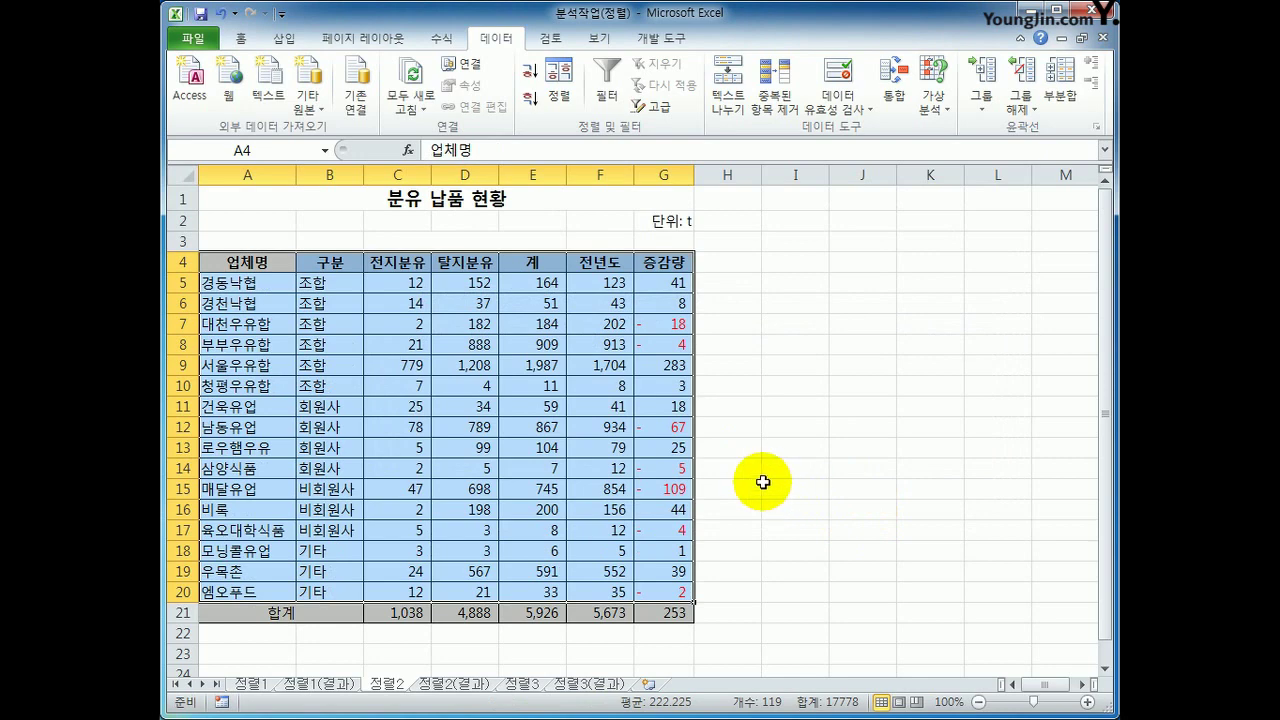
Examine the red negative values in the 증감량 column within the 조합 and 회원사 groups
drag(673, 331, 673, 343)
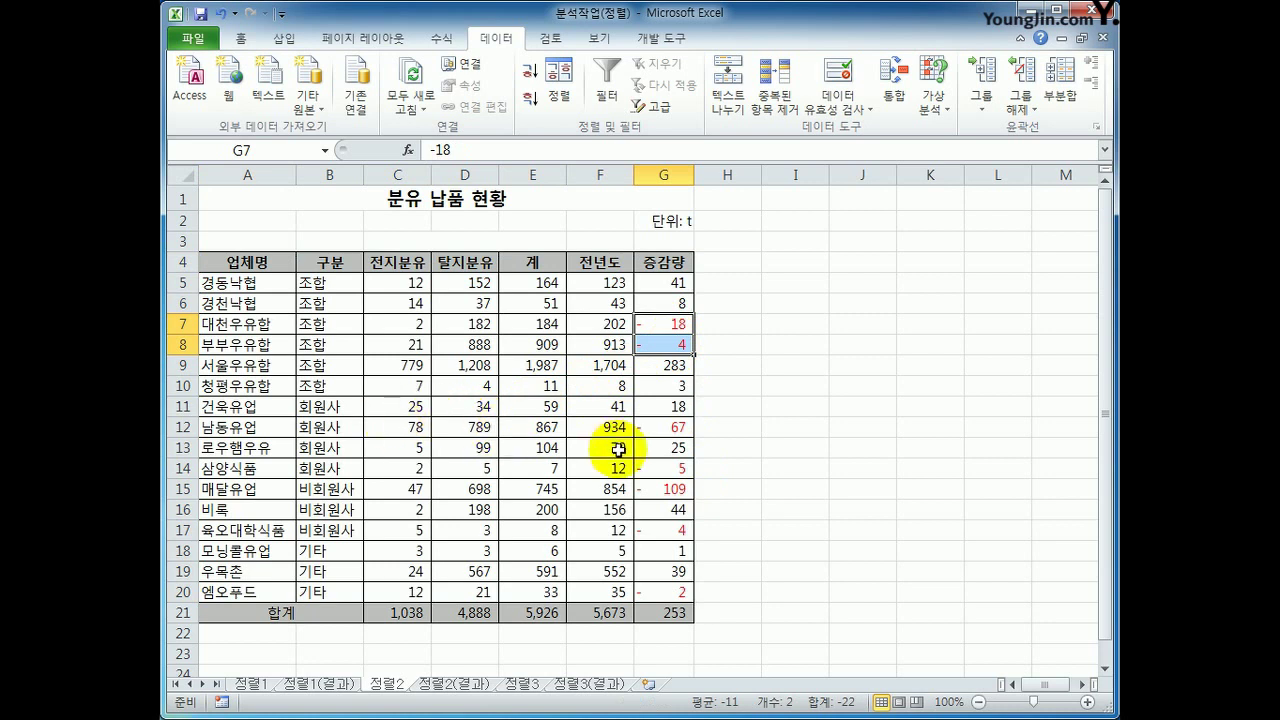
click(675, 432)
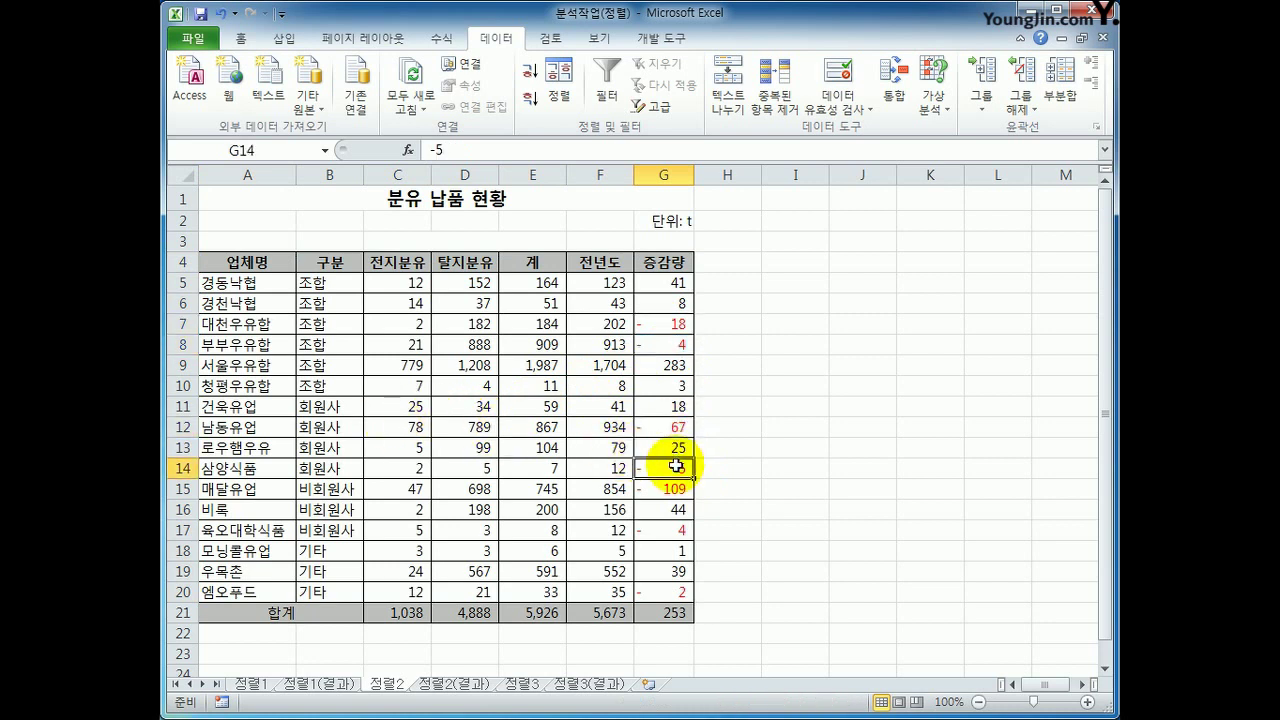
click(670, 470)
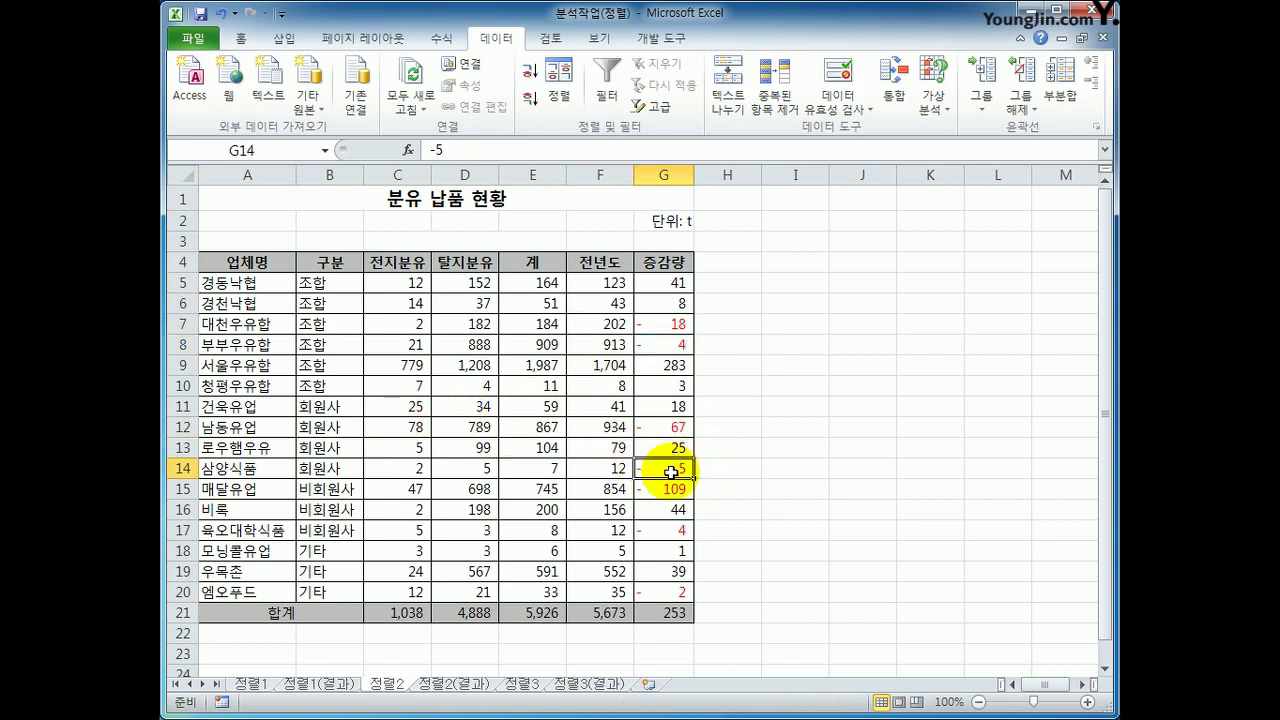
Add a second sort level on 증감량 for the range A4:G20
drag(262, 262, 648, 576)
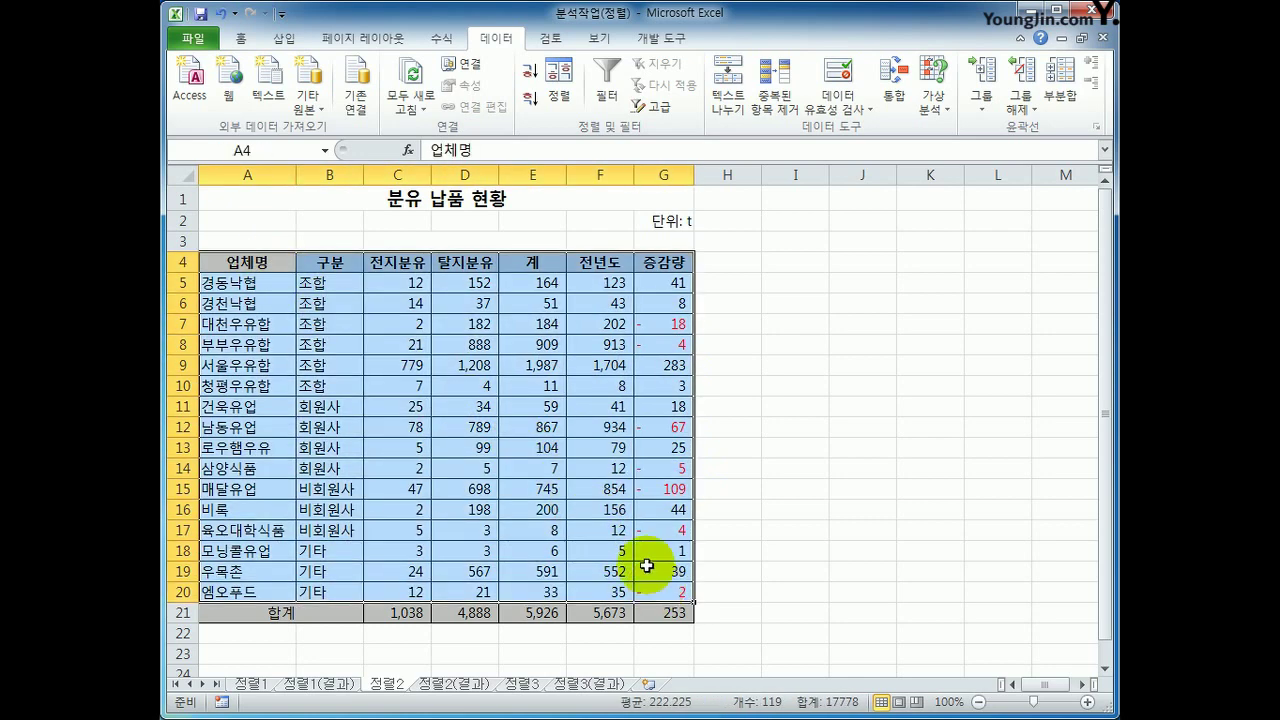
click(557, 88)
click(452, 293)
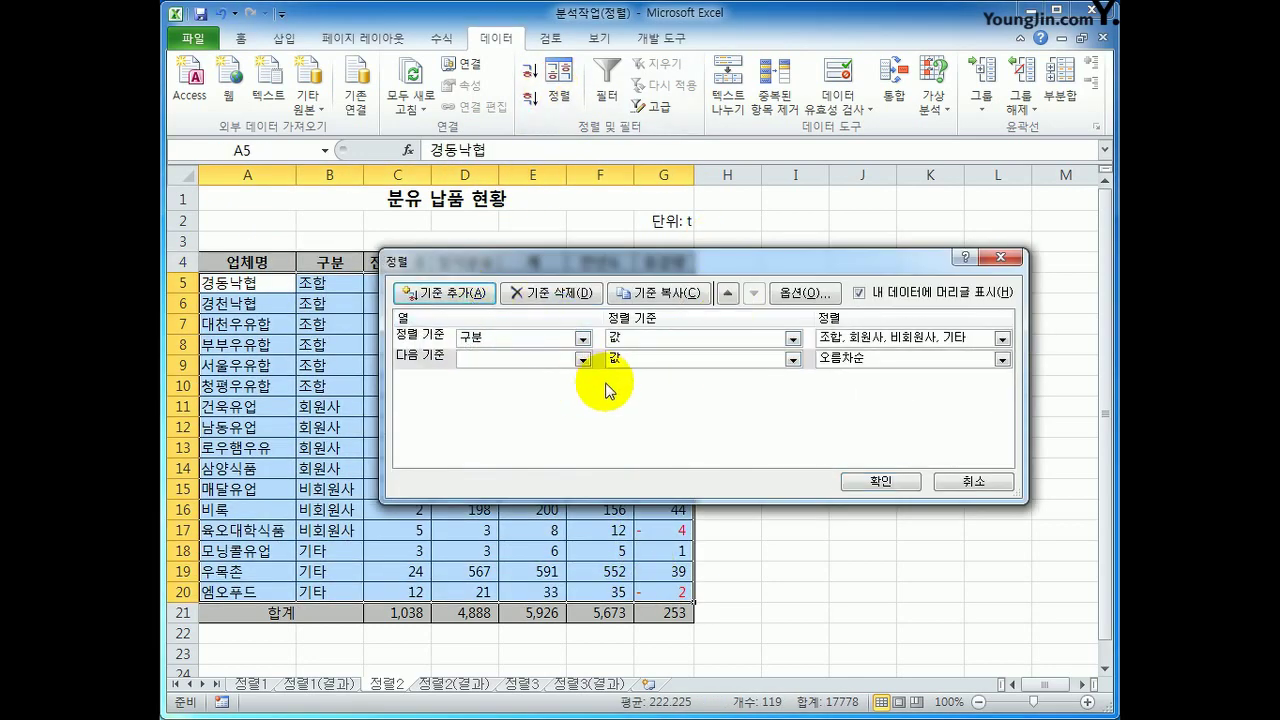
click(582, 358)
click(574, 455)
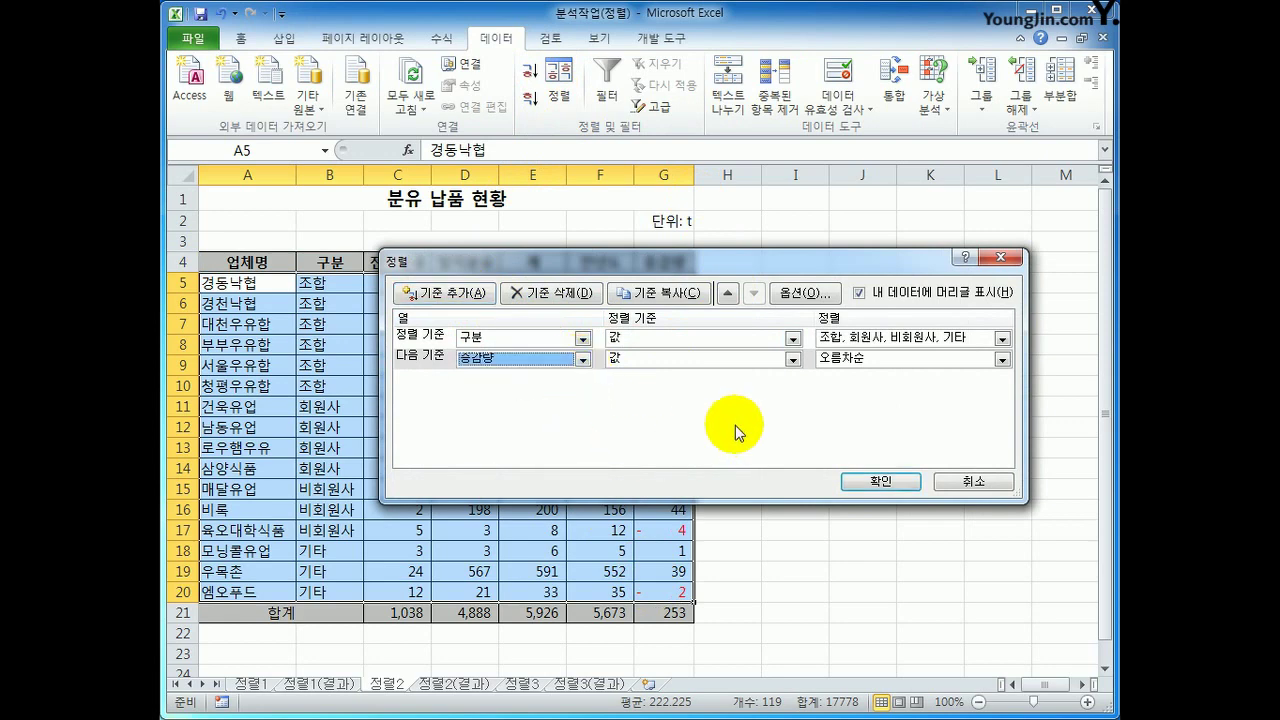
Sort the 증감량 level by 글꼴 색, placing red values at the bottom (아래쪽에 표시), and apply the sort
click(793, 358)
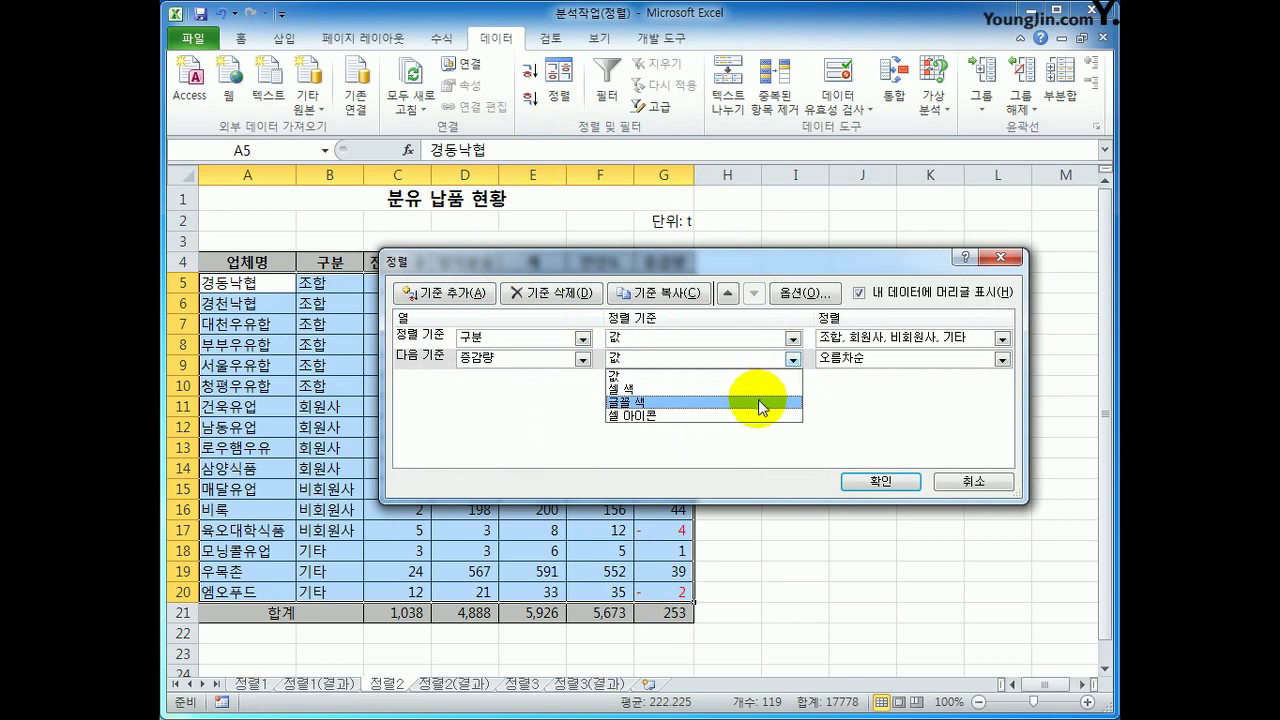
click(758, 401)
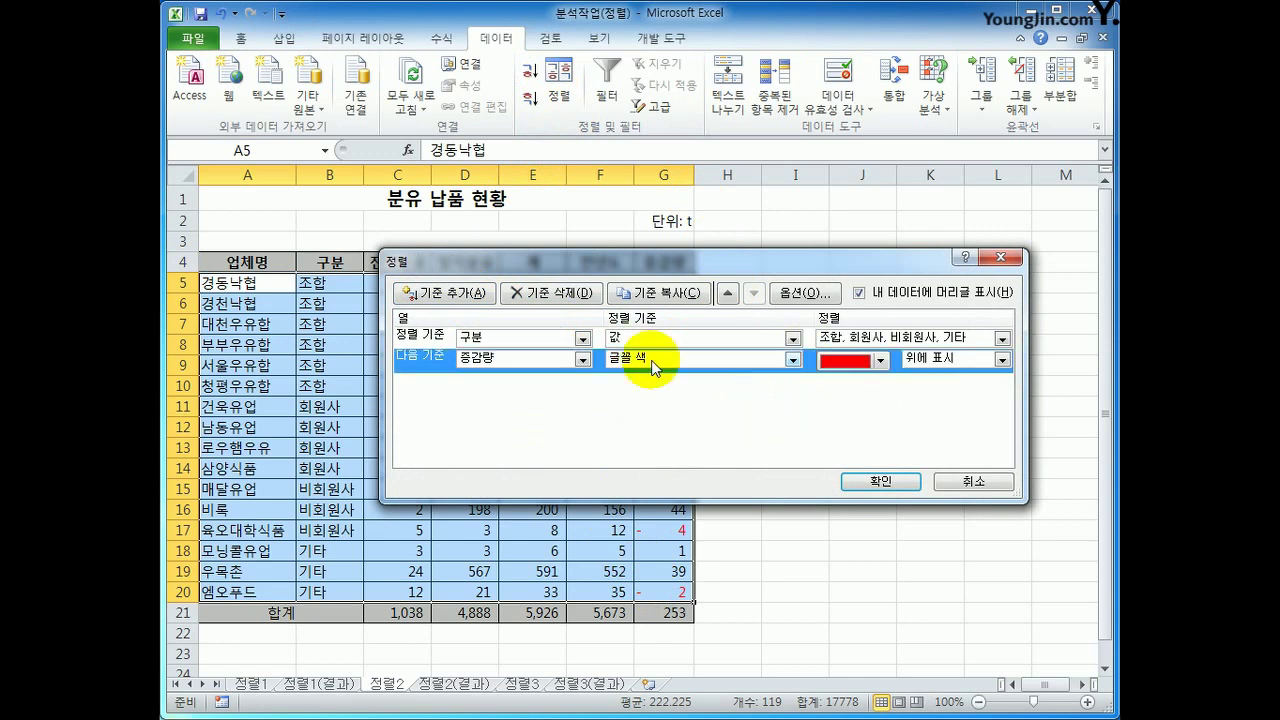
click(880, 360)
click(830, 386)
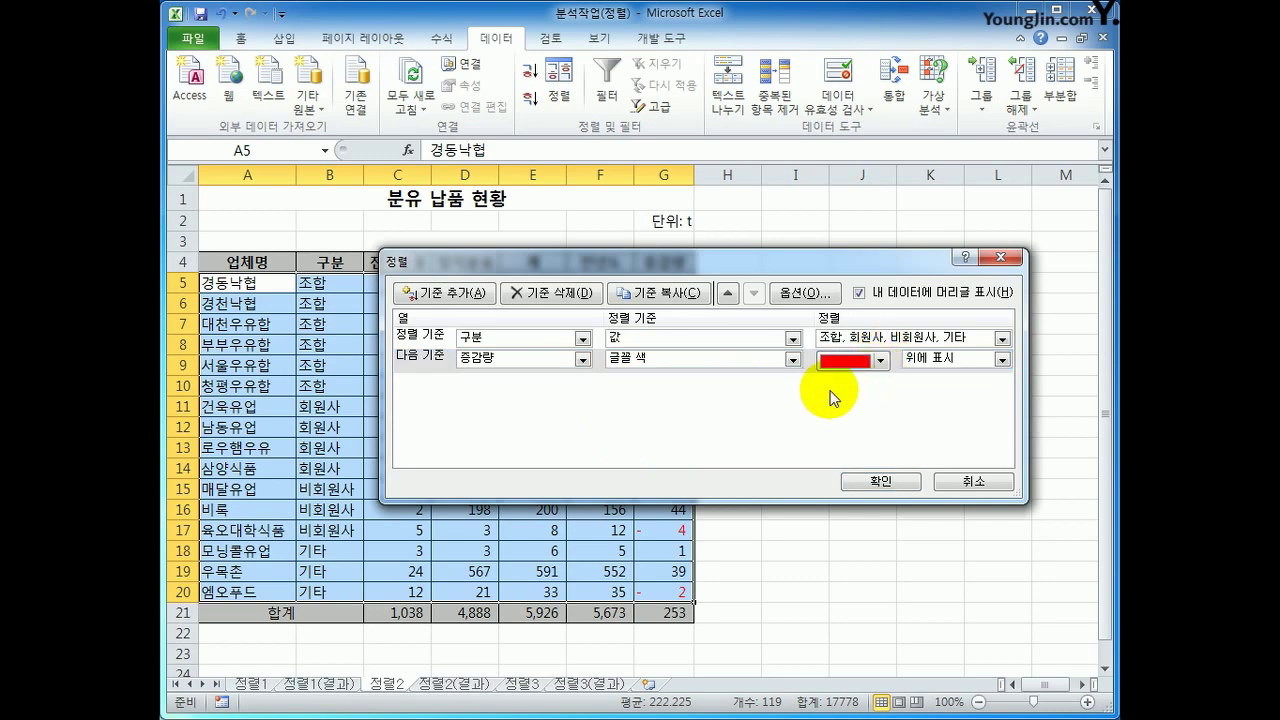
click(1001, 359)
click(978, 387)
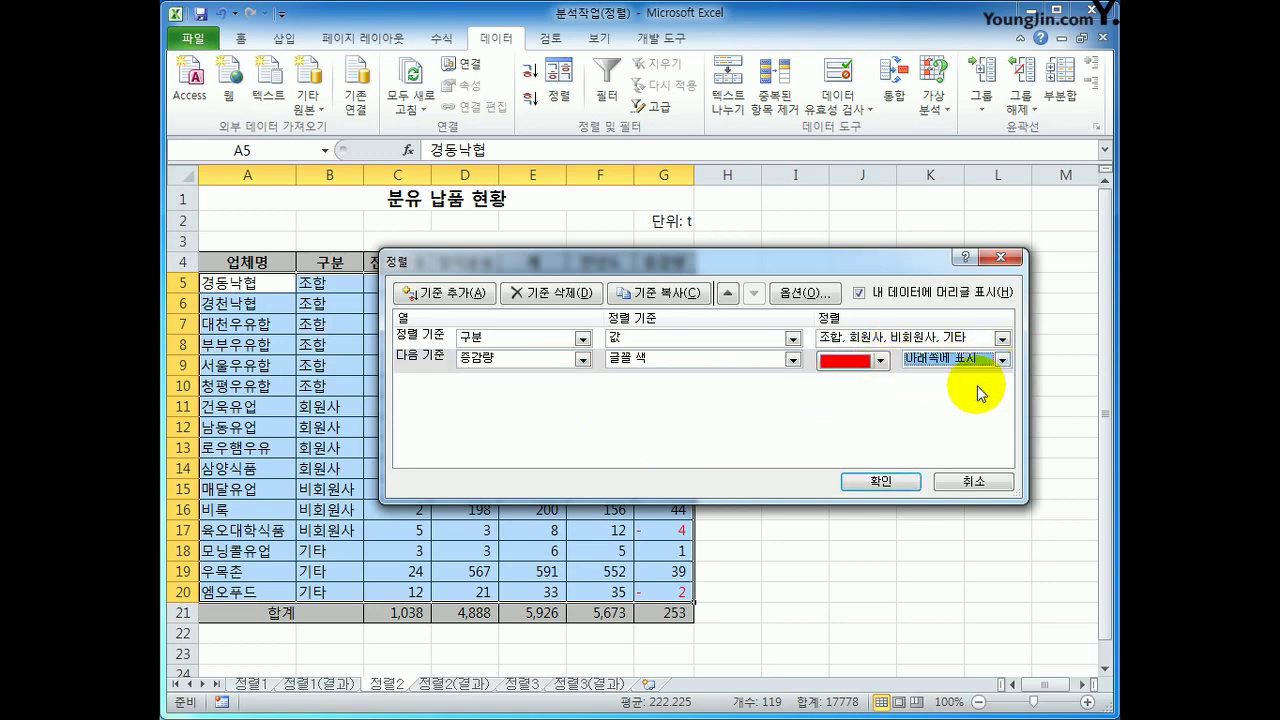
click(866, 479)
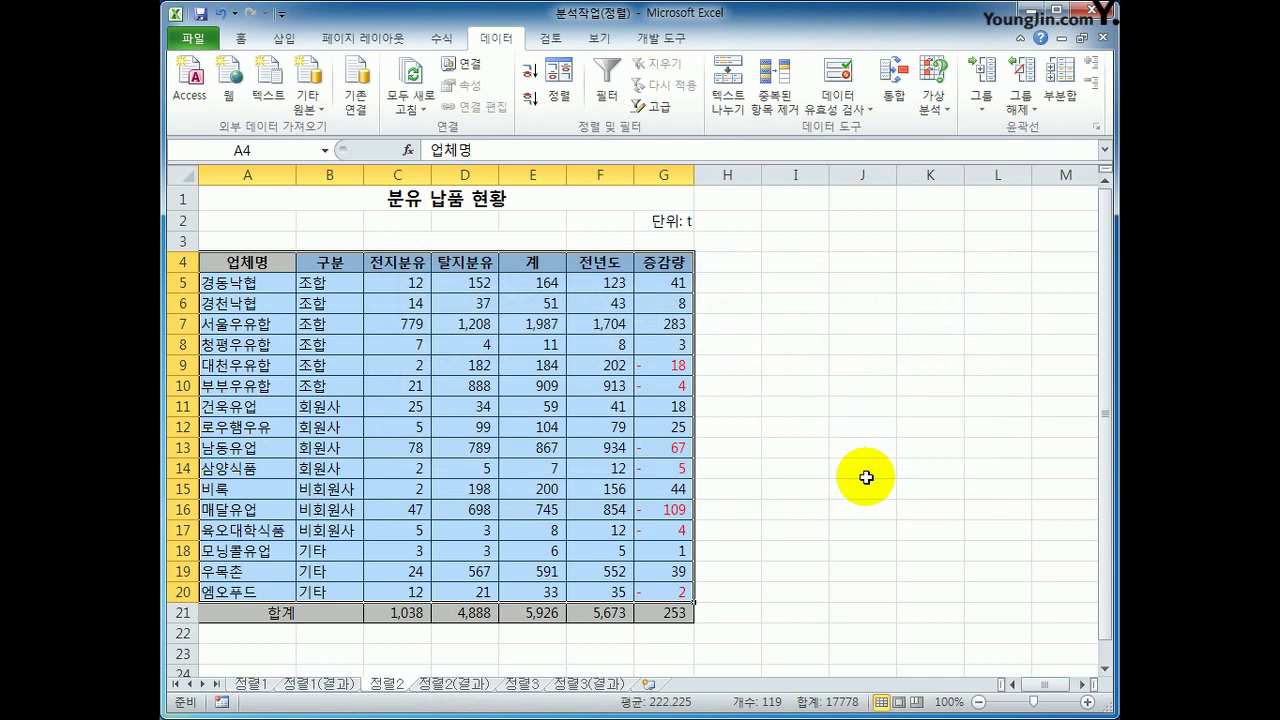
Check the red 증감량 values at the end of each 구분 group and compare the table with the 정렬2(결과) sheet
click(681, 366)
click(681, 386)
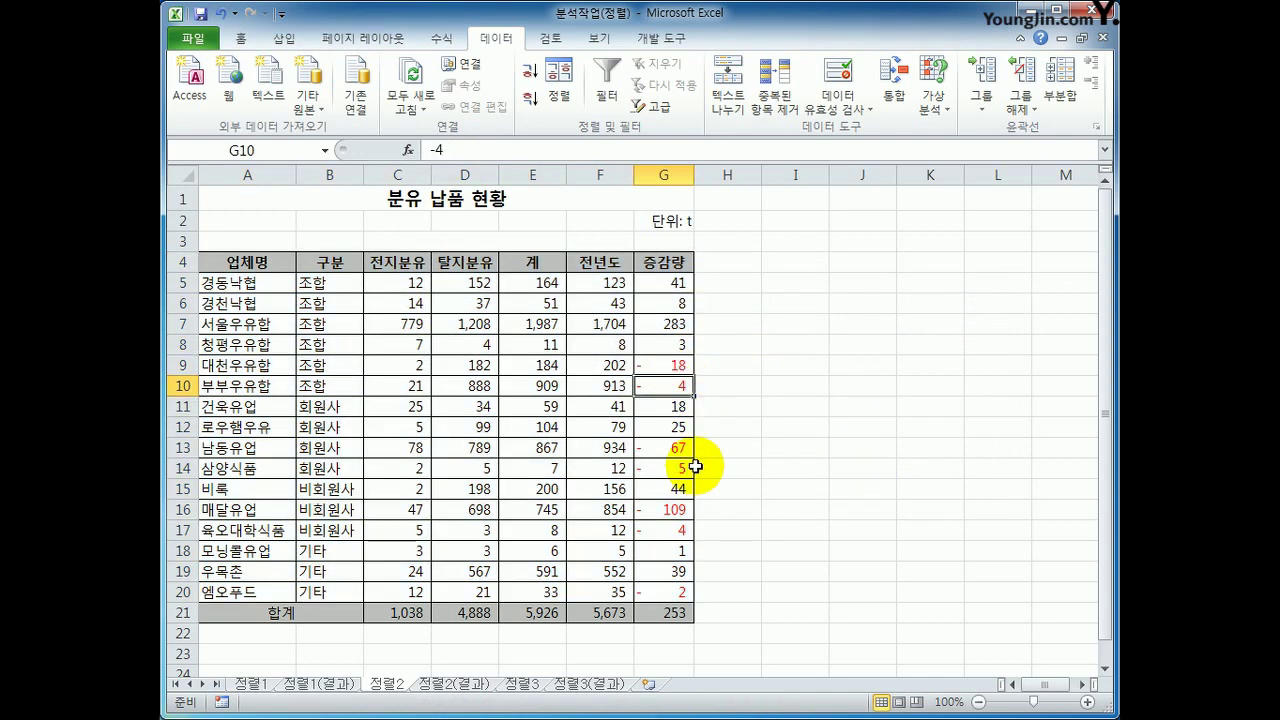
drag(680, 446, 679, 465)
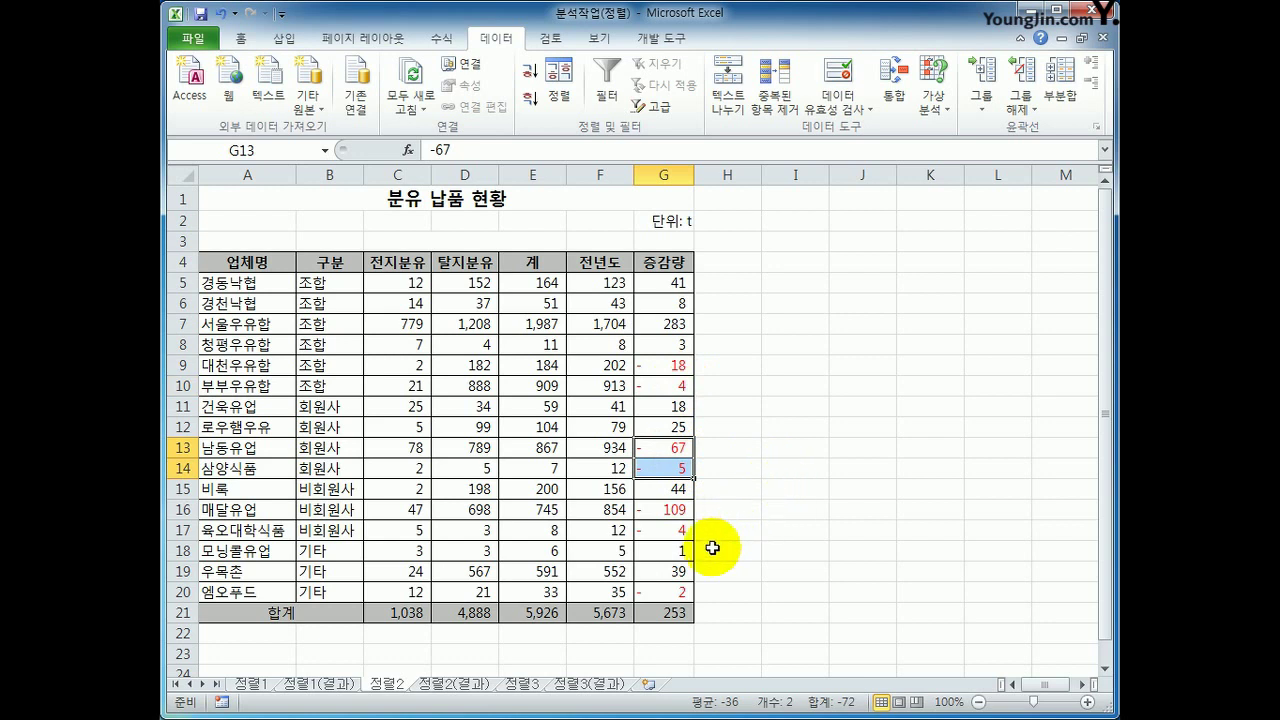
click(676, 590)
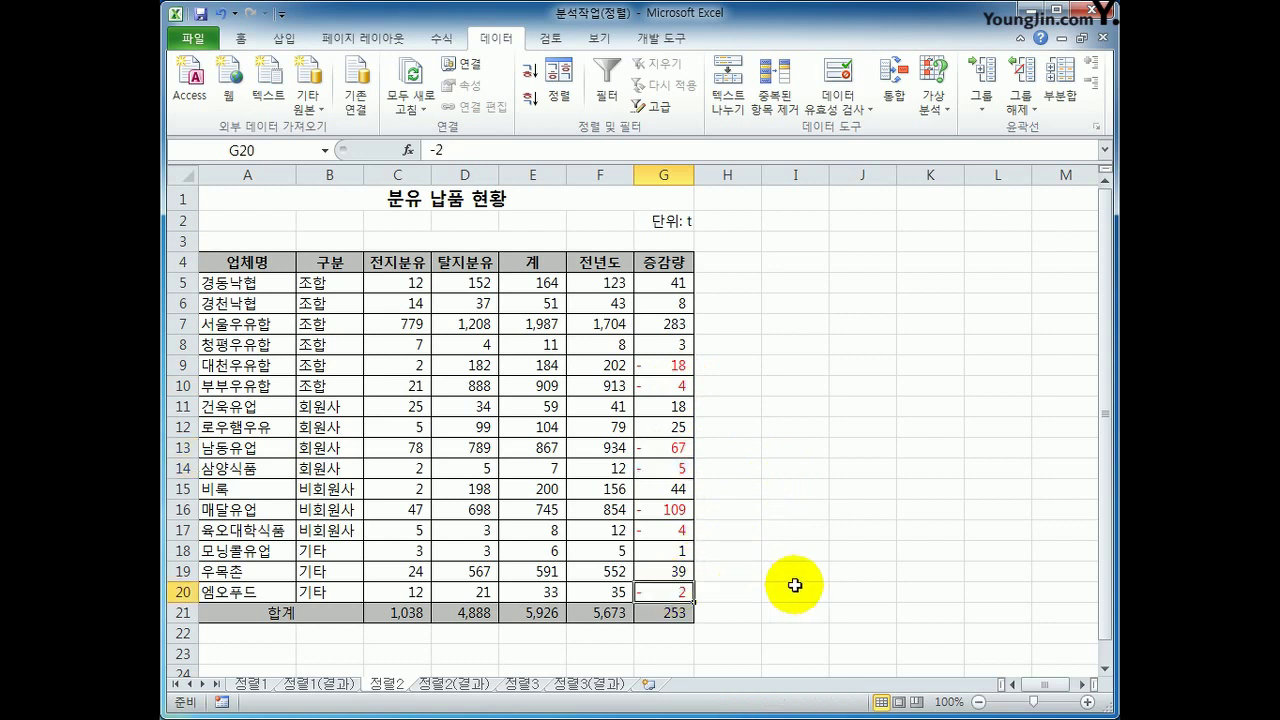
click(454, 686)
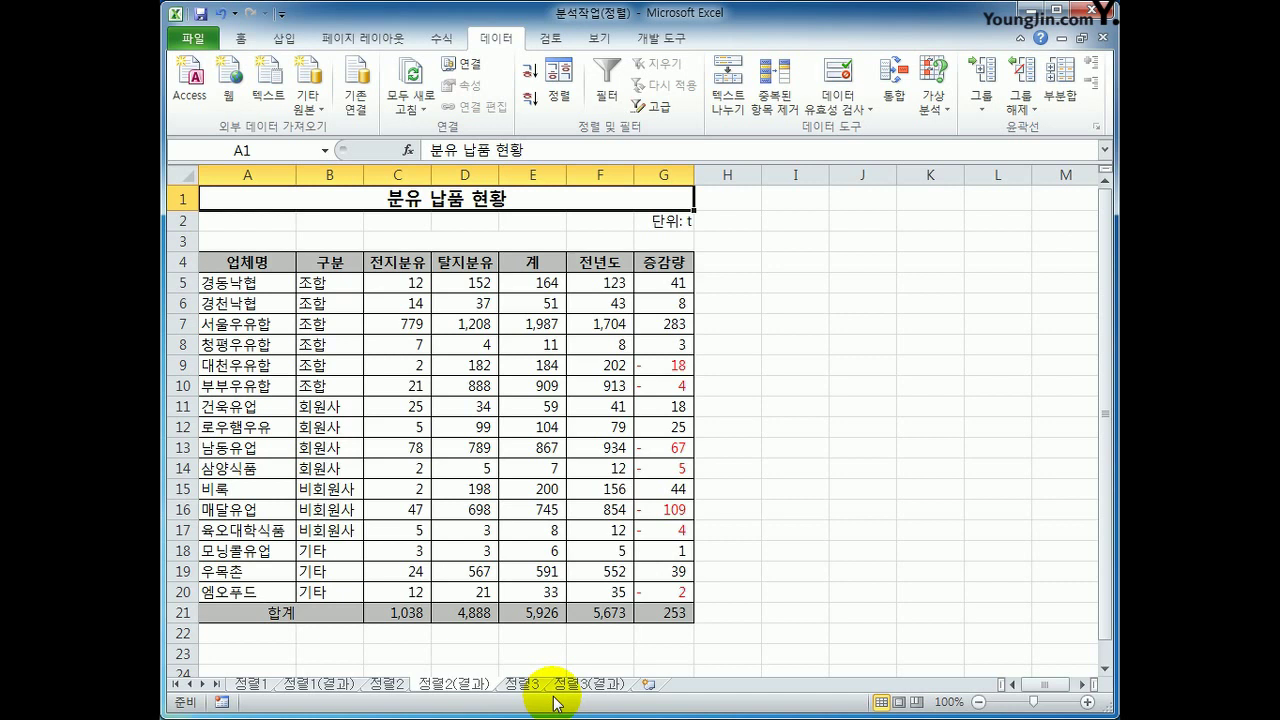
Sort the member table on the 정렬3 sheet by 포지션 in ascending order and open its custom sort settings
click(522, 684)
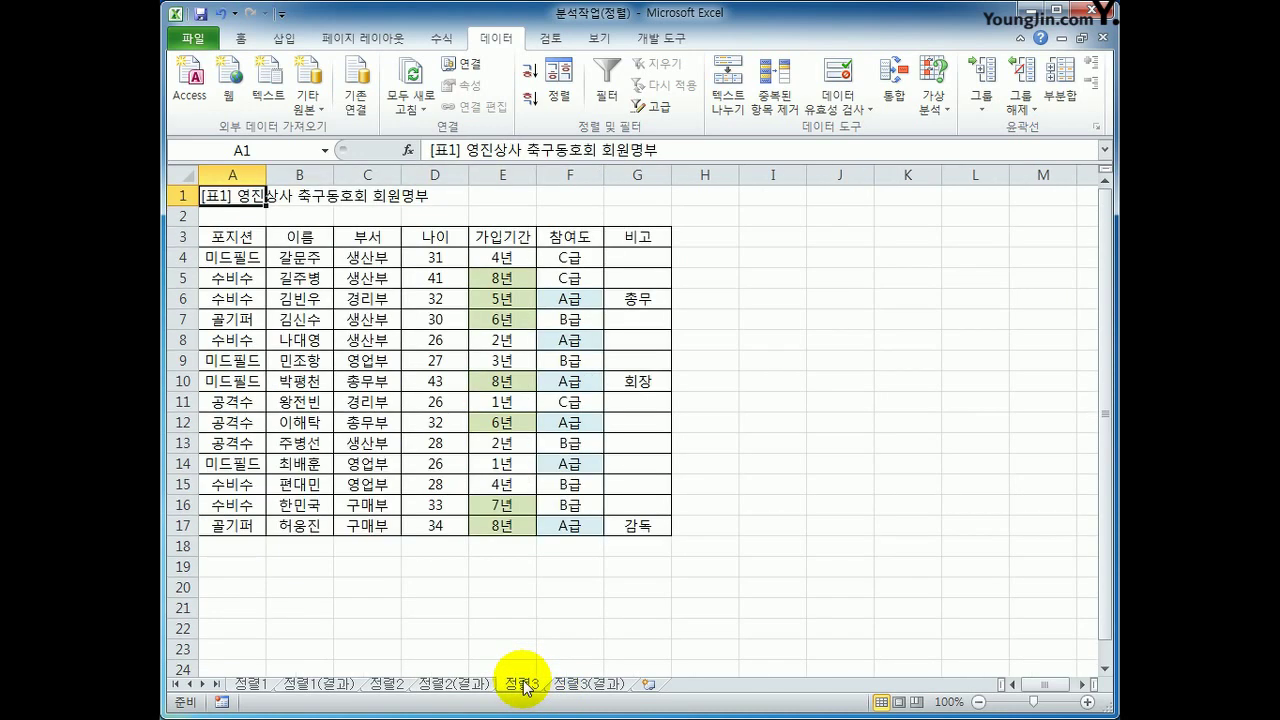
click(248, 238)
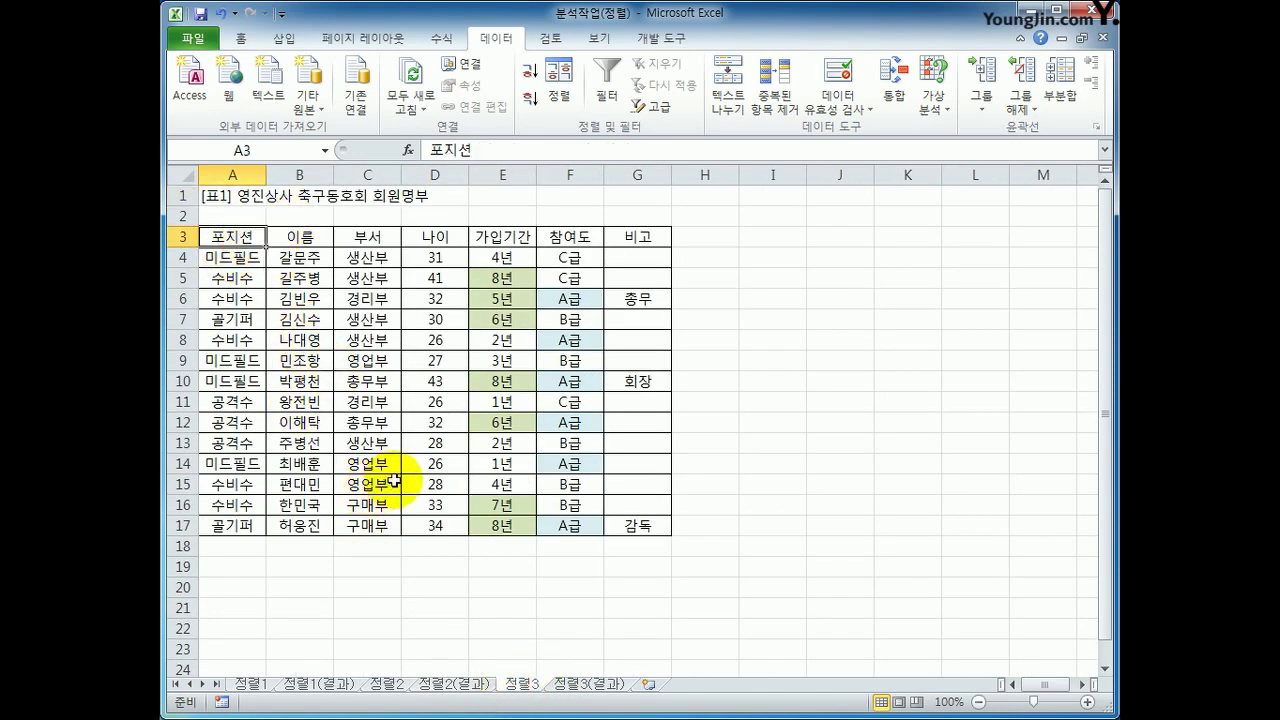
click(533, 75)
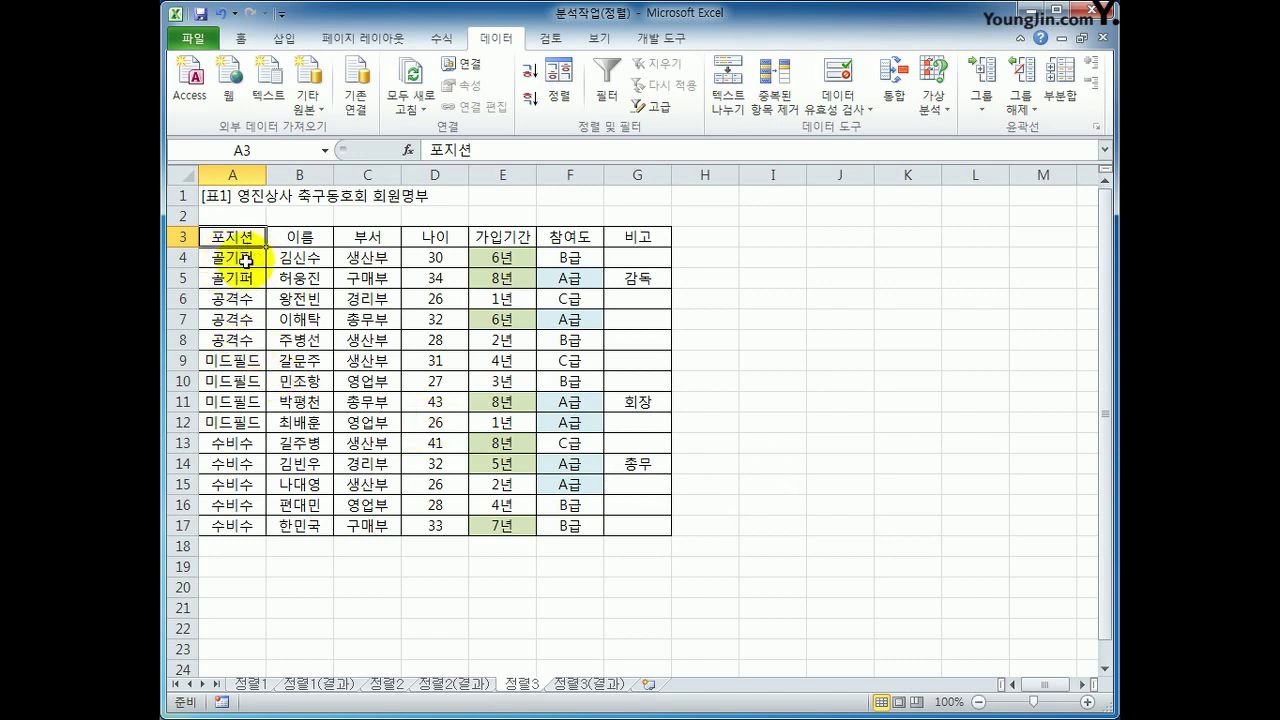
click(556, 90)
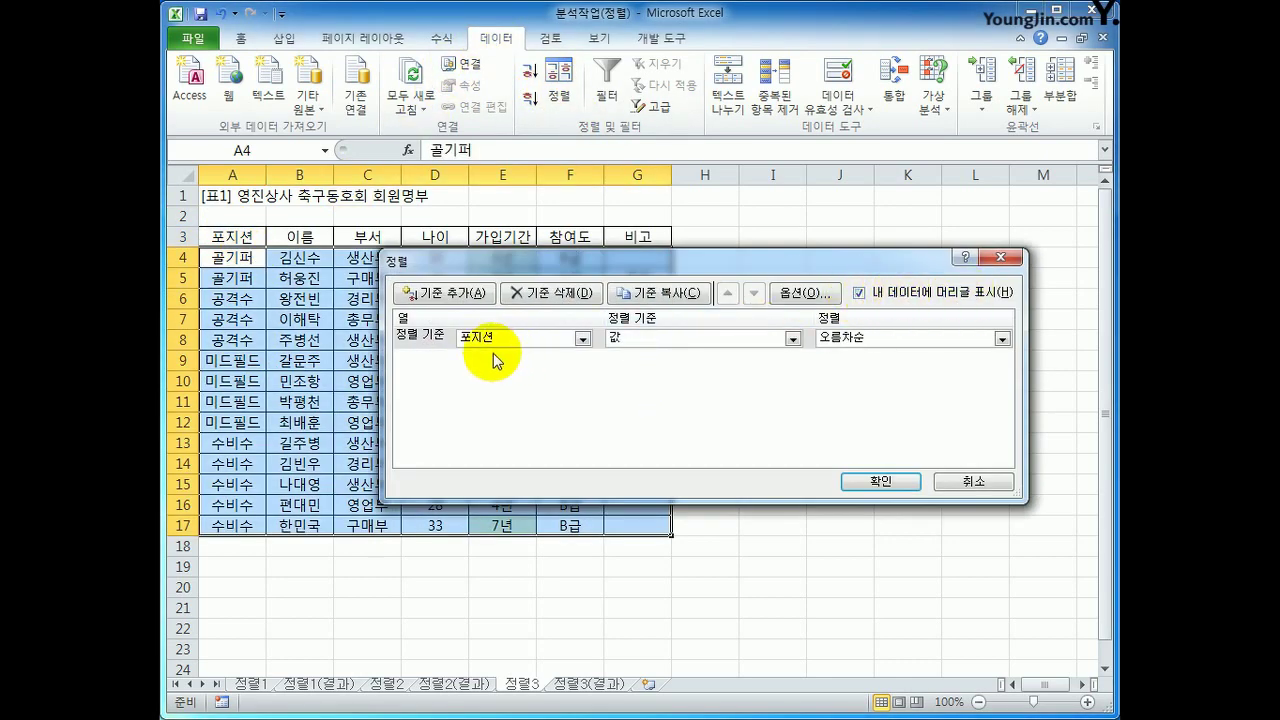
click(668, 418)
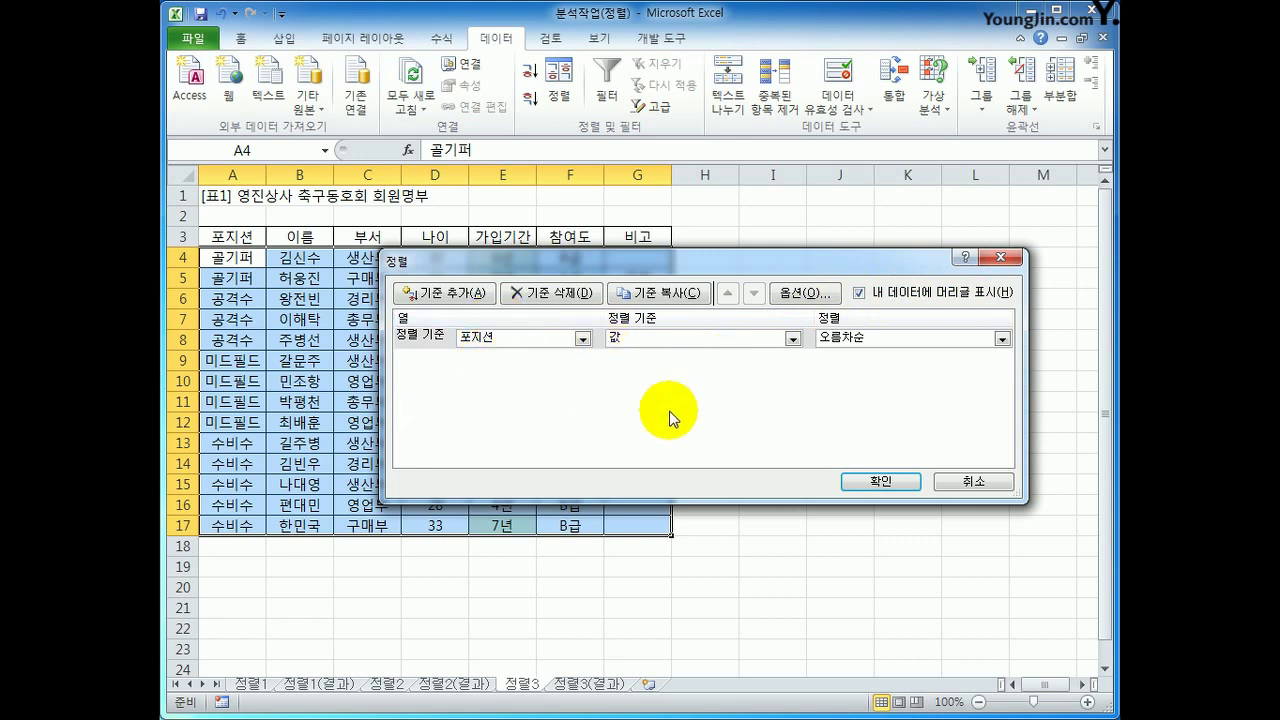
Try the sort settings without a header row, inspect the column choices, and restore the header option
click(895, 300)
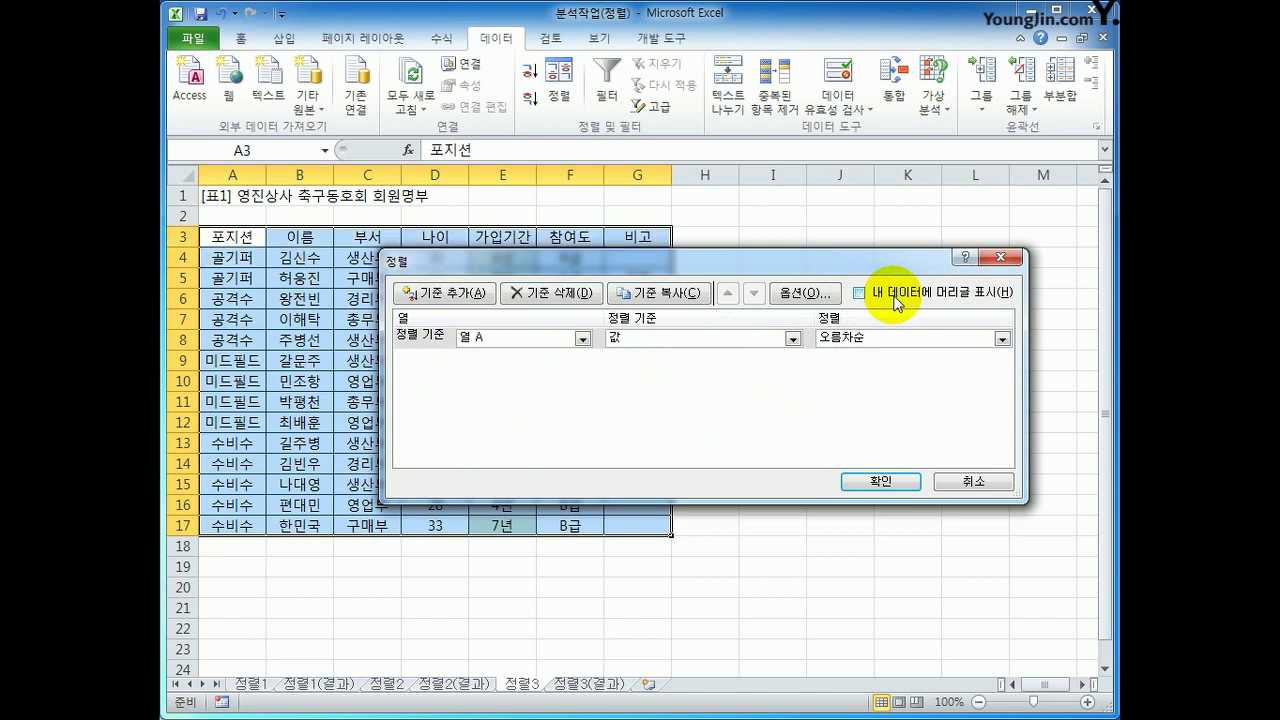
click(582, 340)
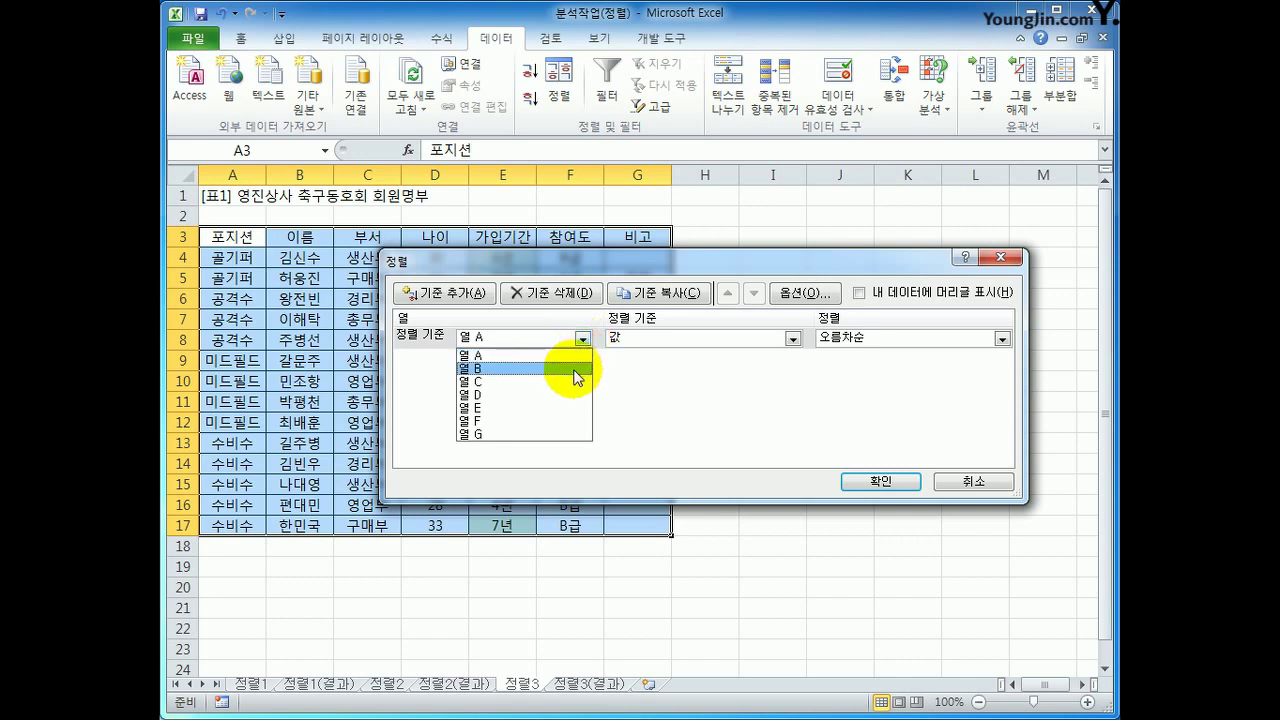
click(582, 356)
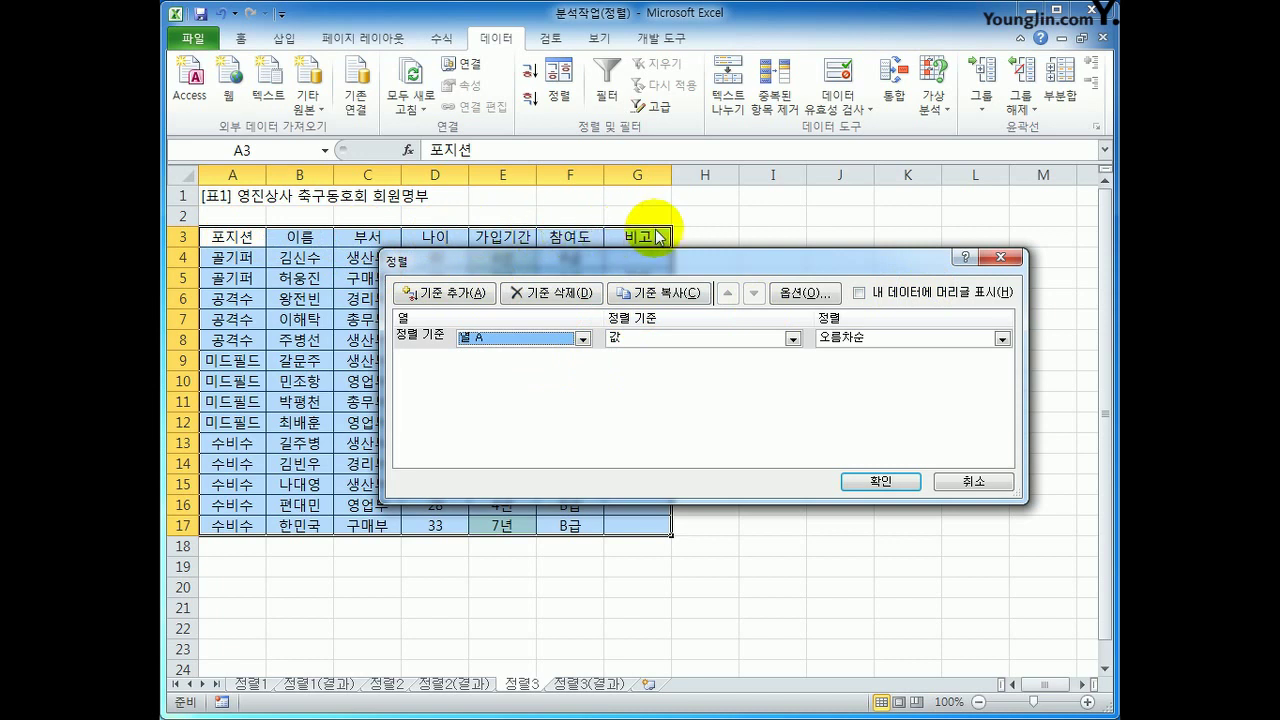
click(860, 293)
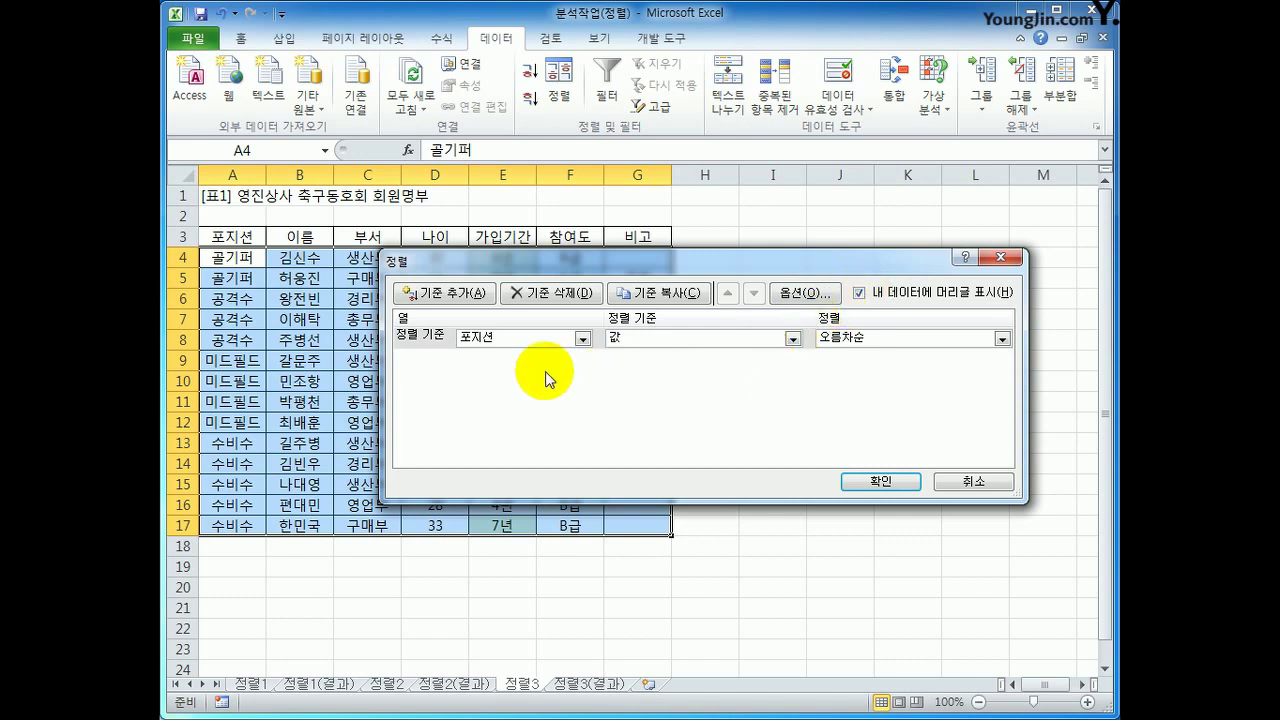
Create a custom list with the items 공격수, 골기퍼, 미드필드, 수비수 for the 포지션 sort order
click(874, 338)
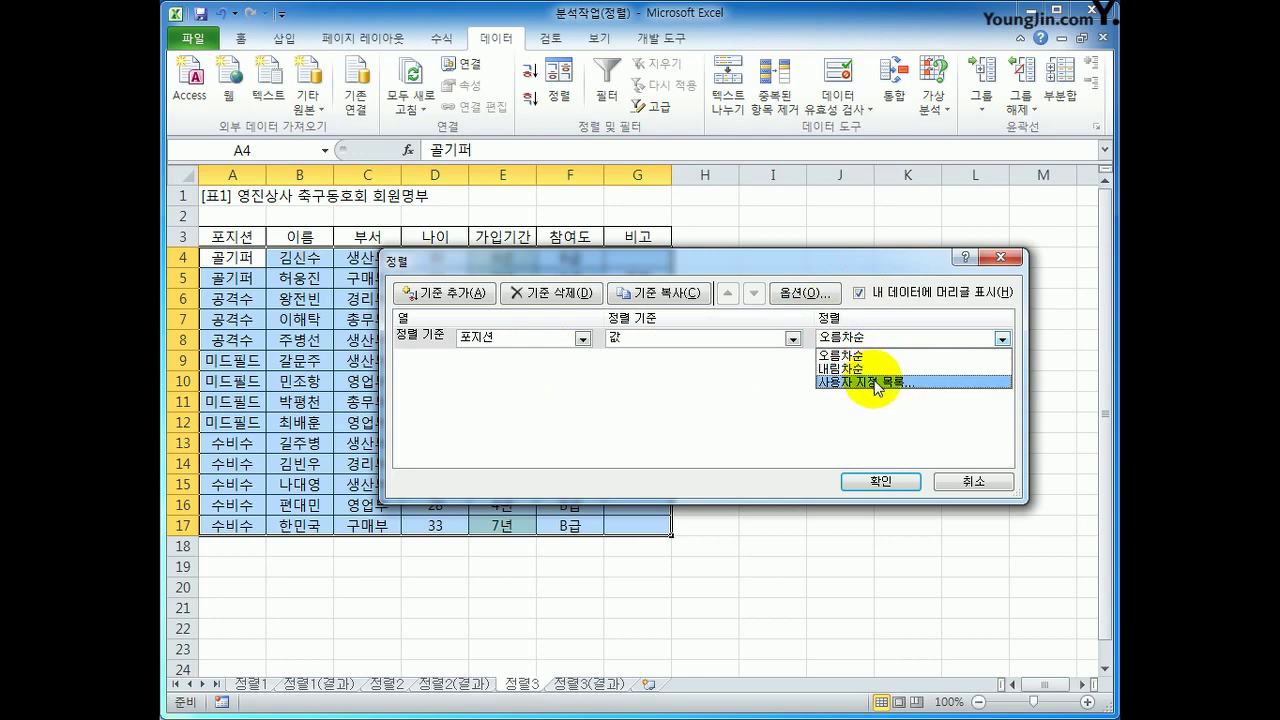
click(874, 382)
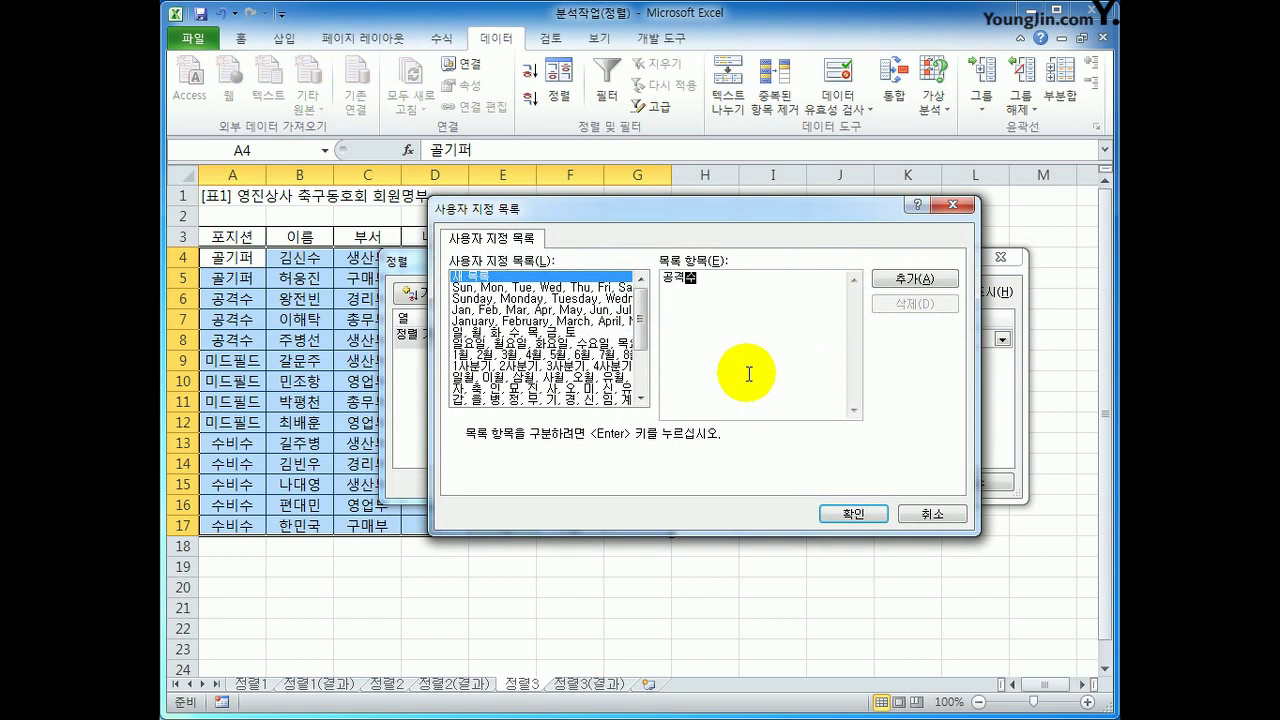
text(골기퍼 )
text(미드필드 )
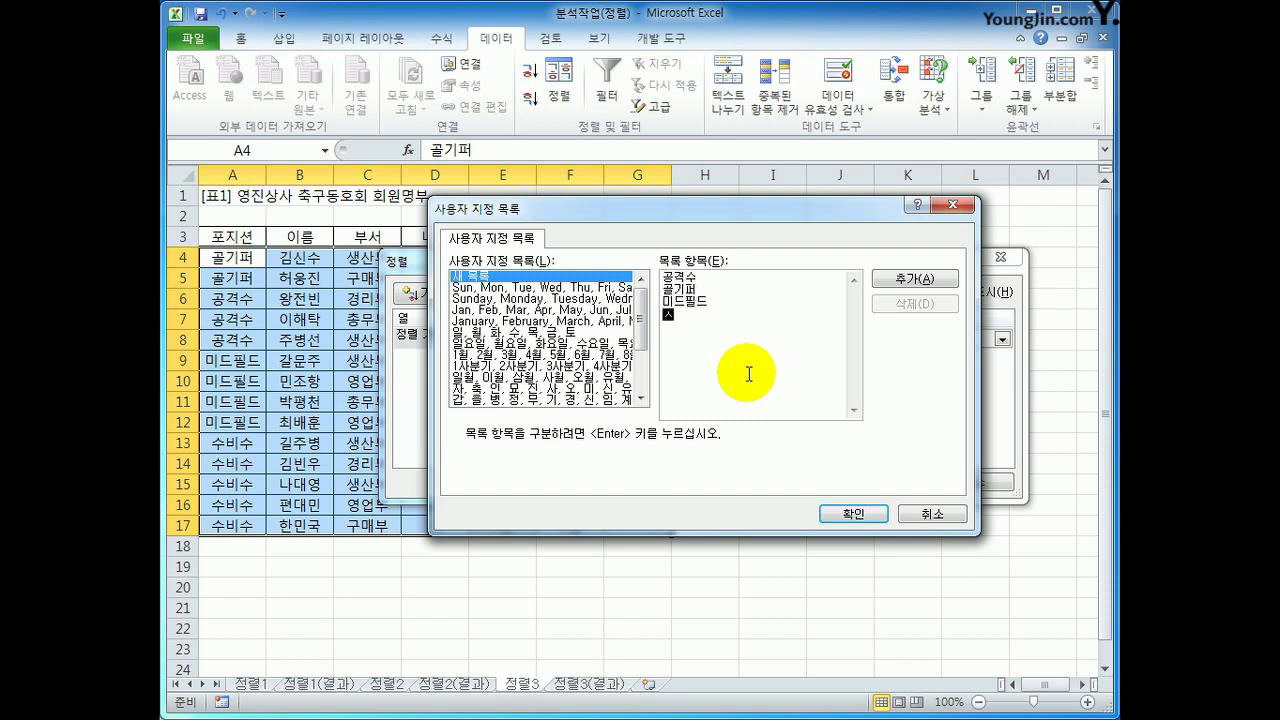
text(수비수)
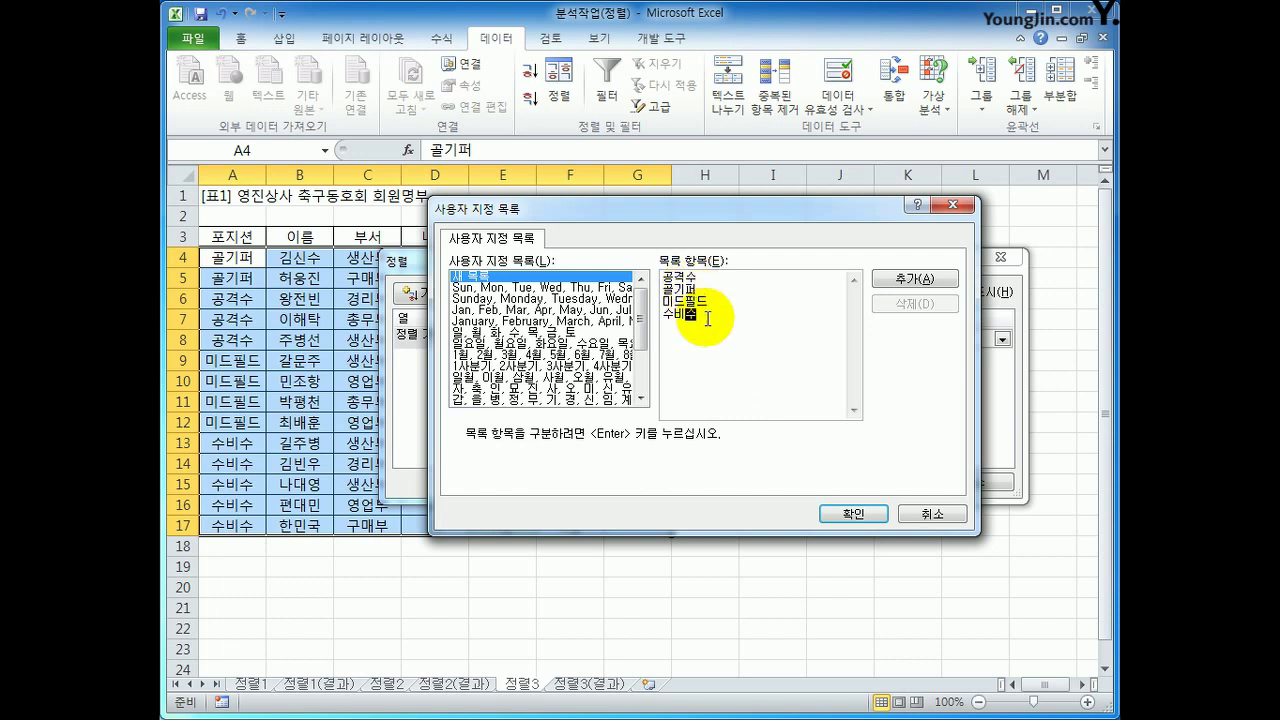
click(913, 279)
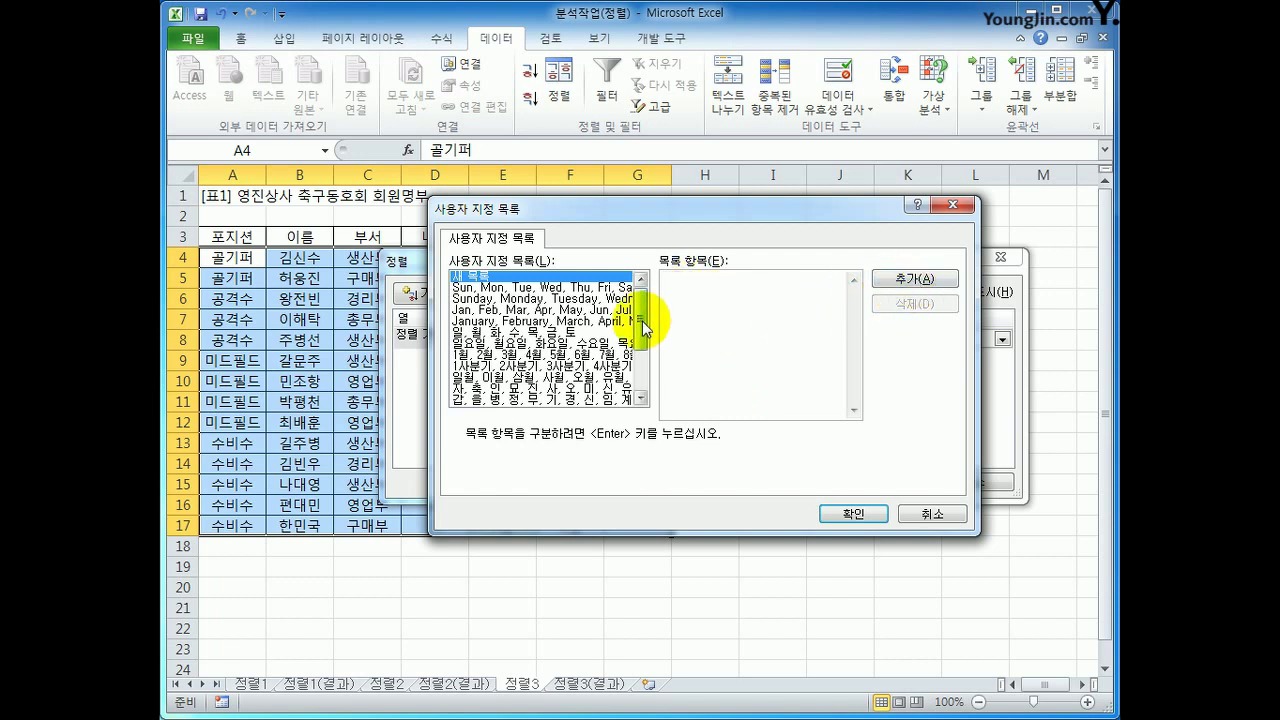
Use the custom list 공격수, 골기퍼, 미드필드, 수비수 as the 포지션 sort order and apply the sort
drag(641, 320, 643, 393)
click(548, 377)
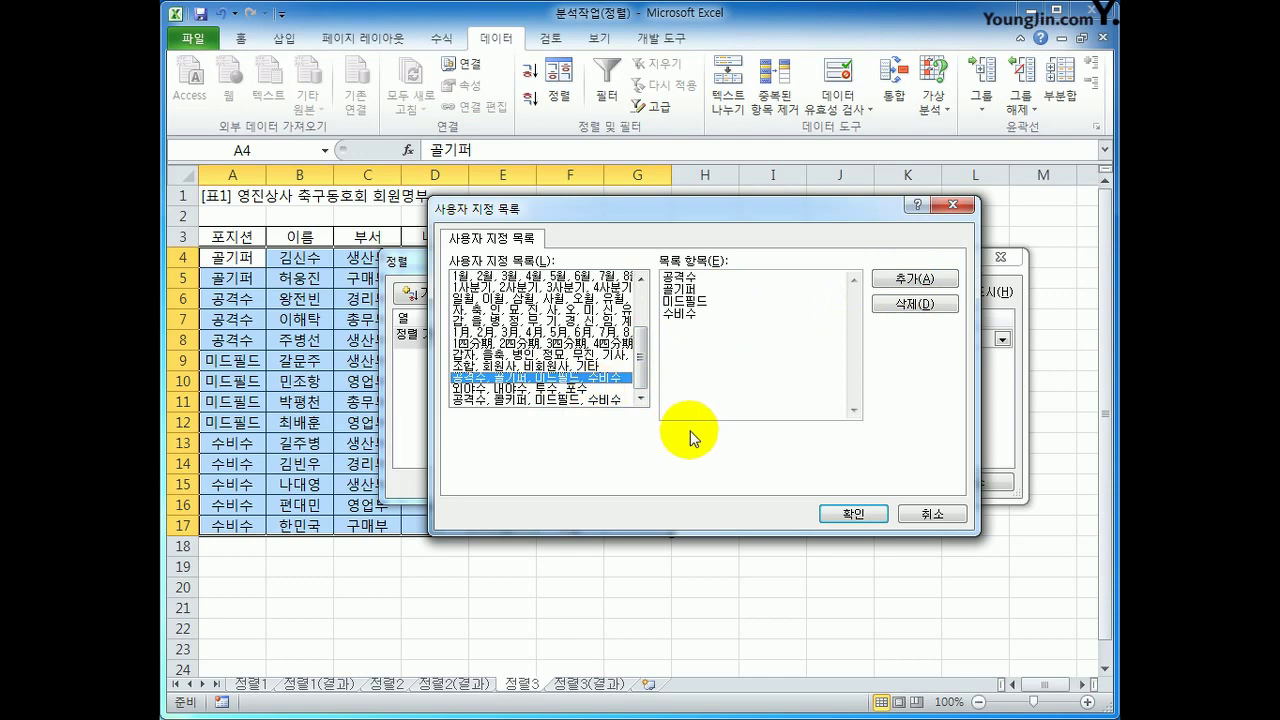
click(845, 514)
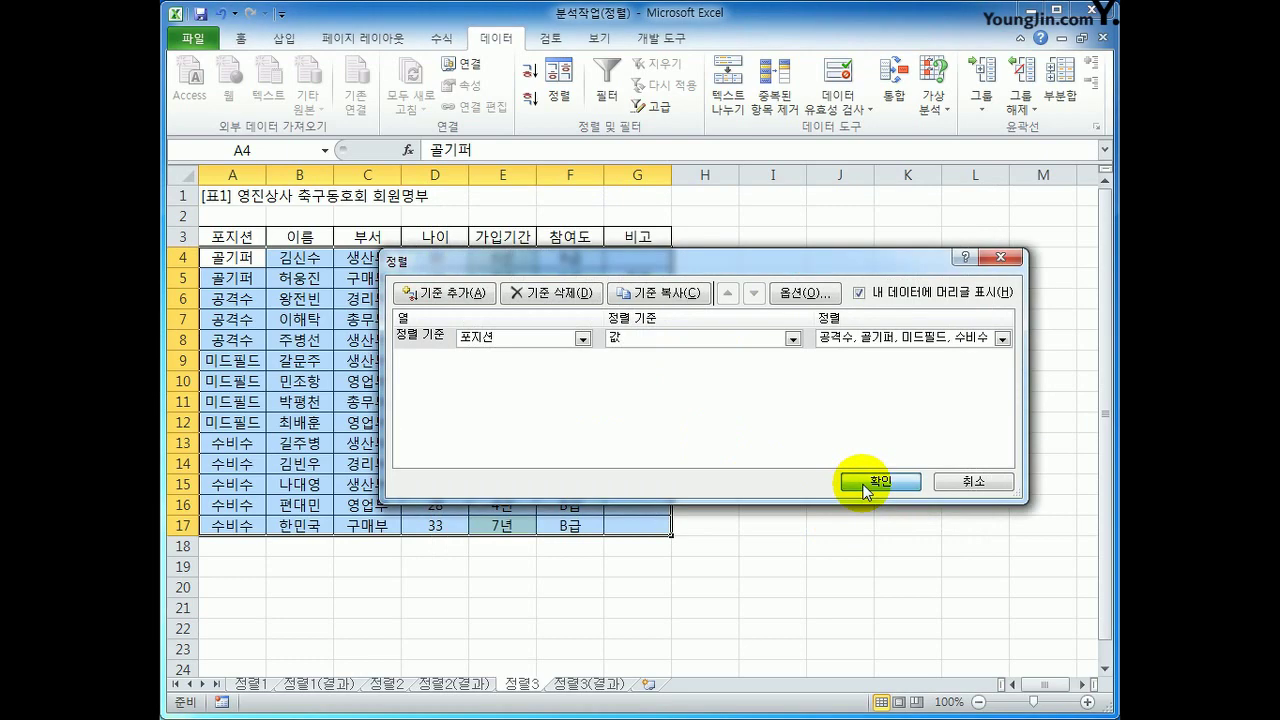
click(866, 488)
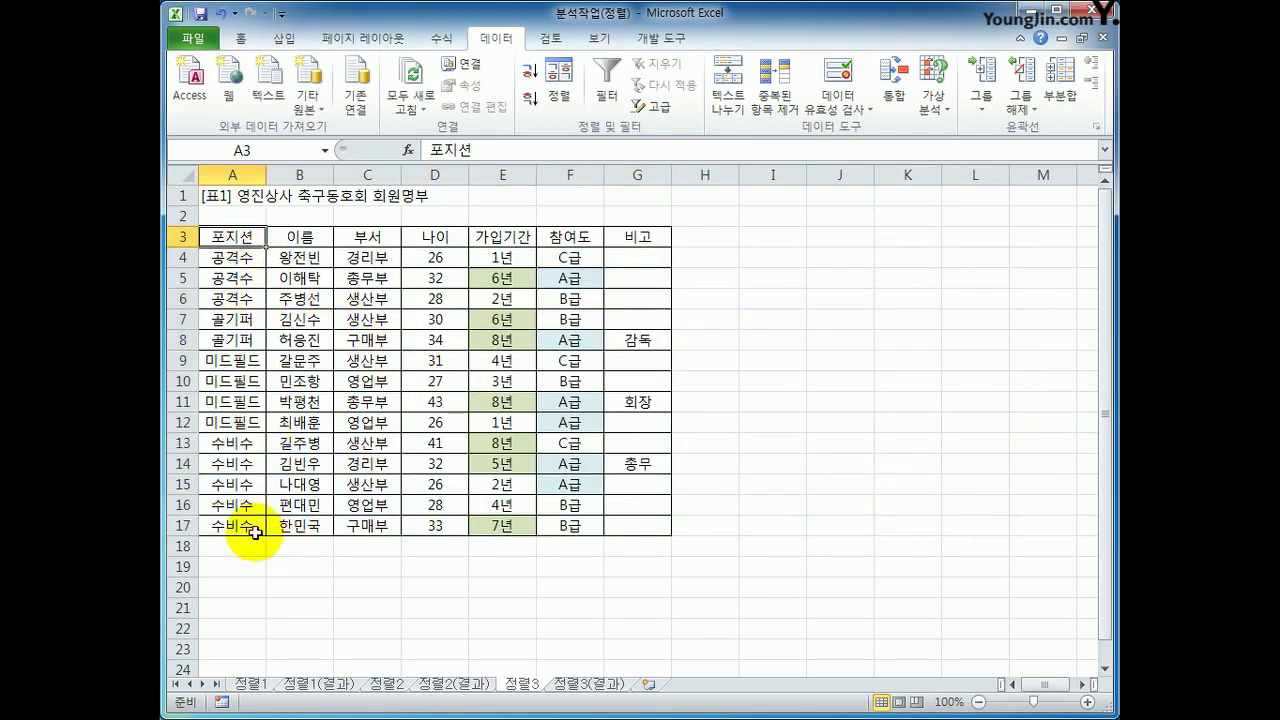
Add a second sort level on 가입기간 for the member table
click(555, 78)
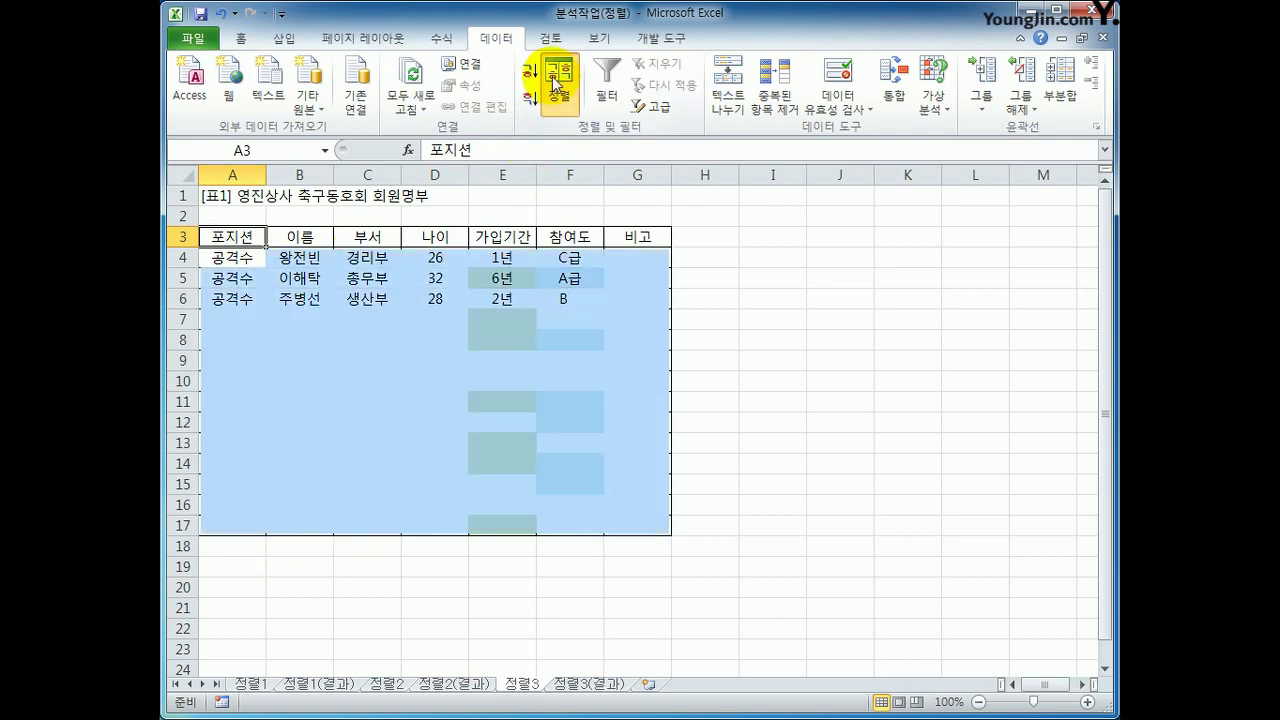
click(443, 293)
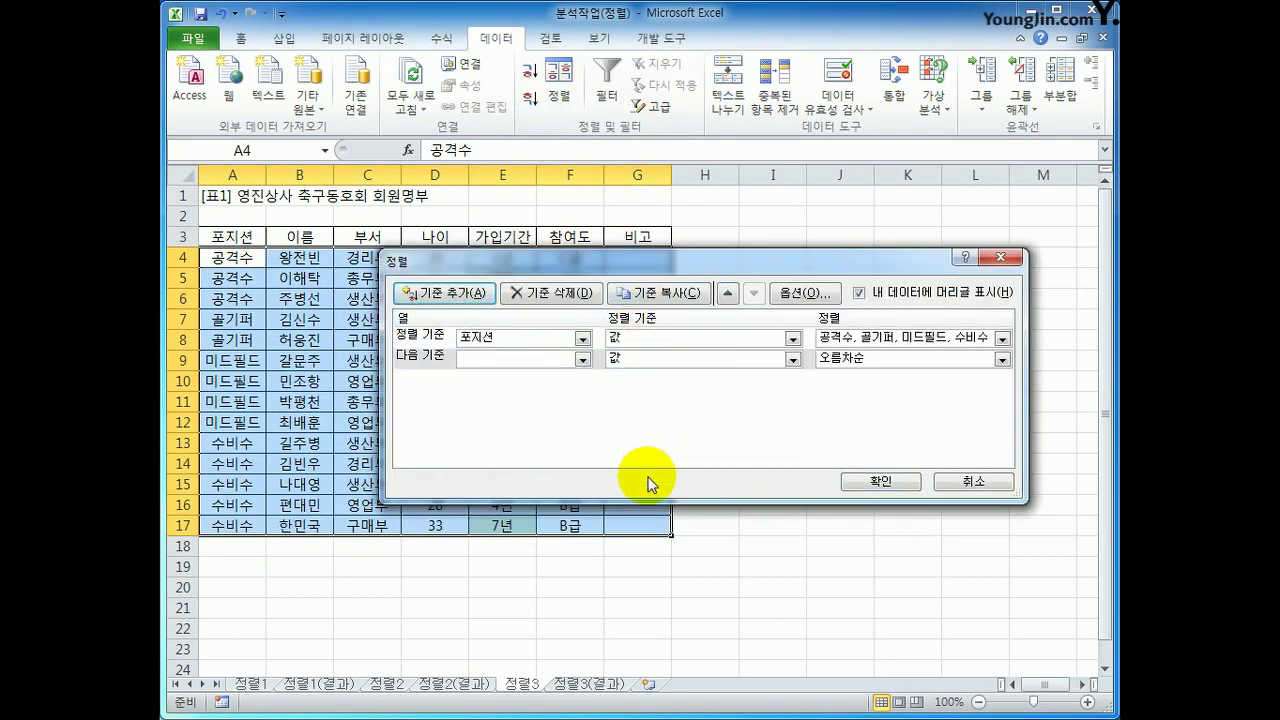
click(582, 358)
click(567, 429)
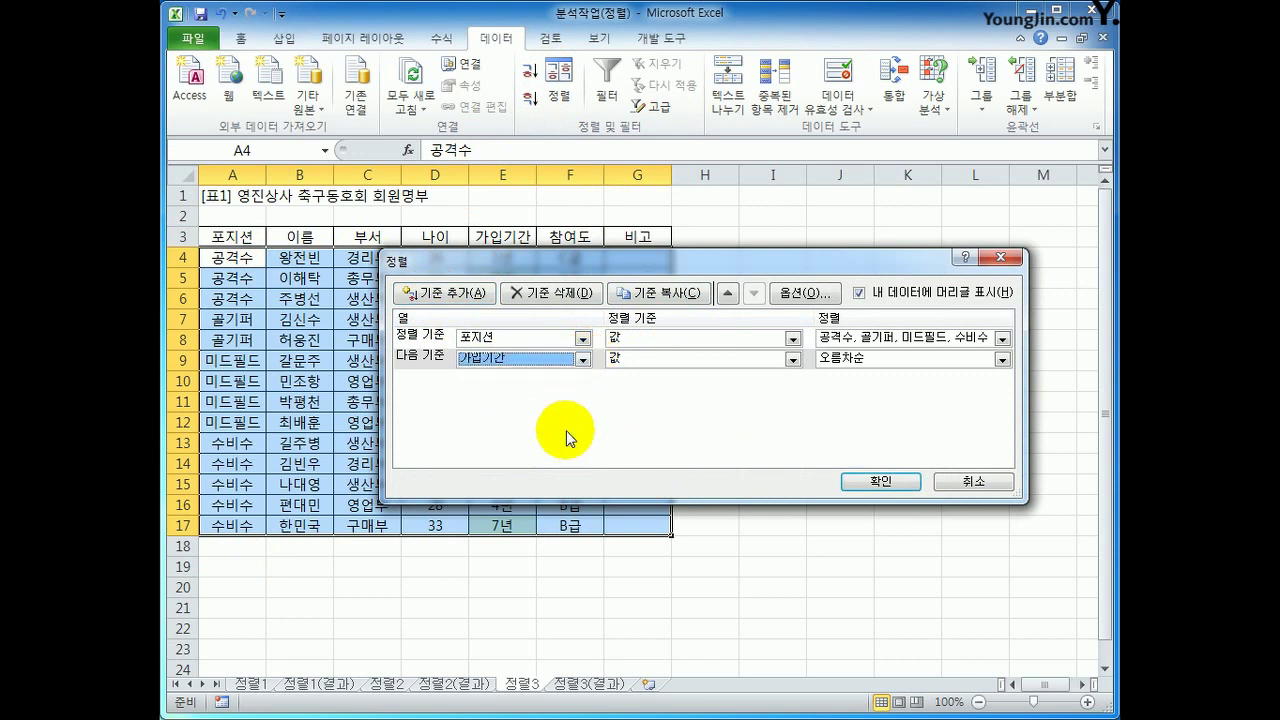
Sort the 가입기간 level by 셀 색, placing light green cells at the top (위에 표시), and apply the sort
click(793, 366)
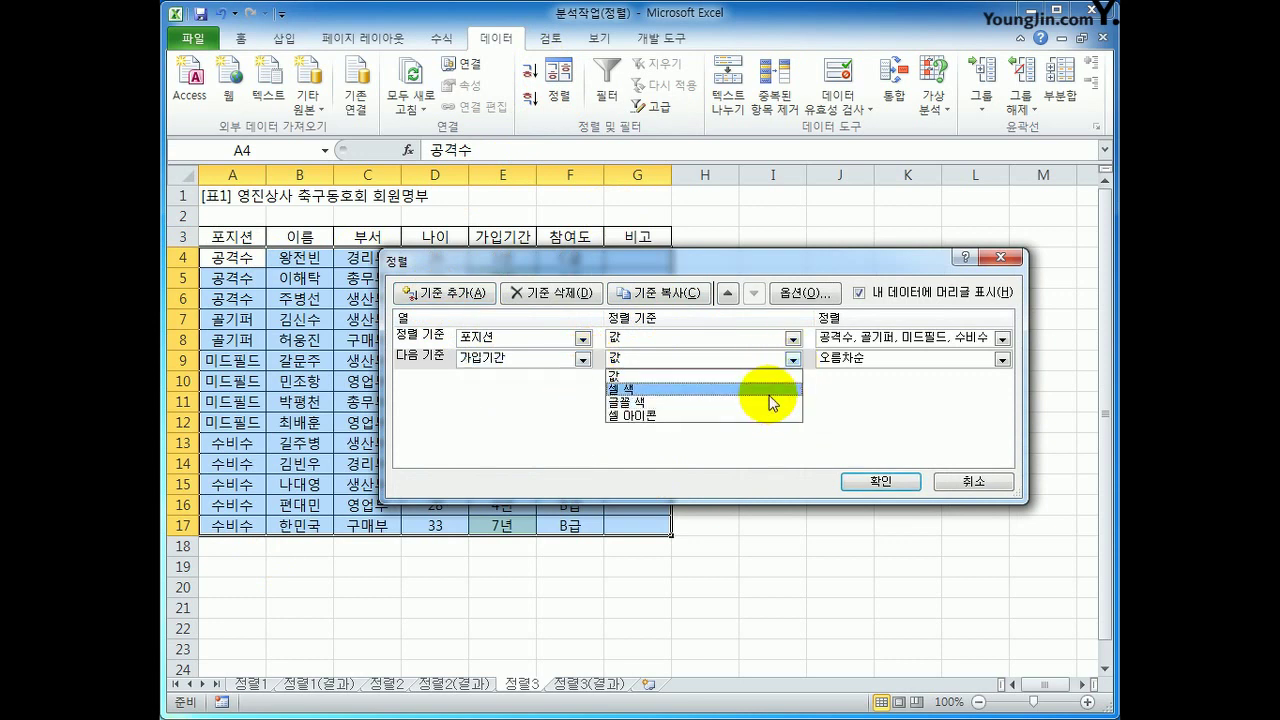
click(768, 406)
click(882, 360)
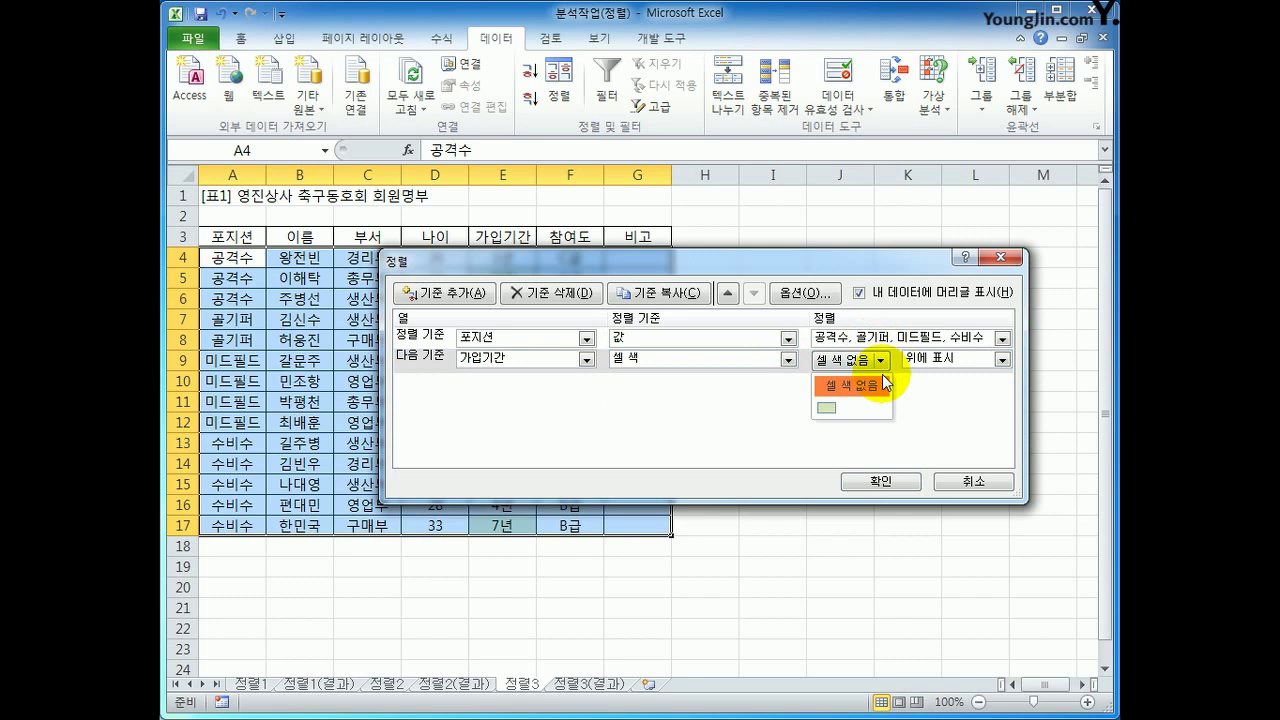
click(825, 408)
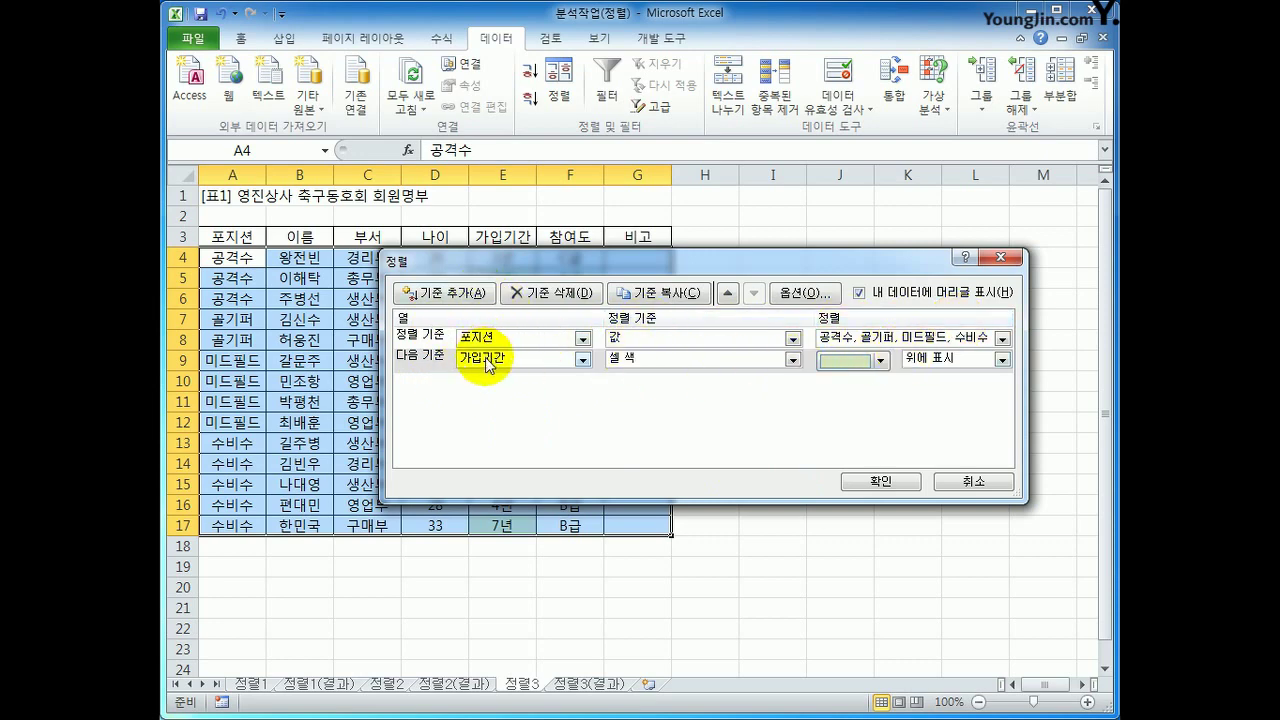
click(860, 479)
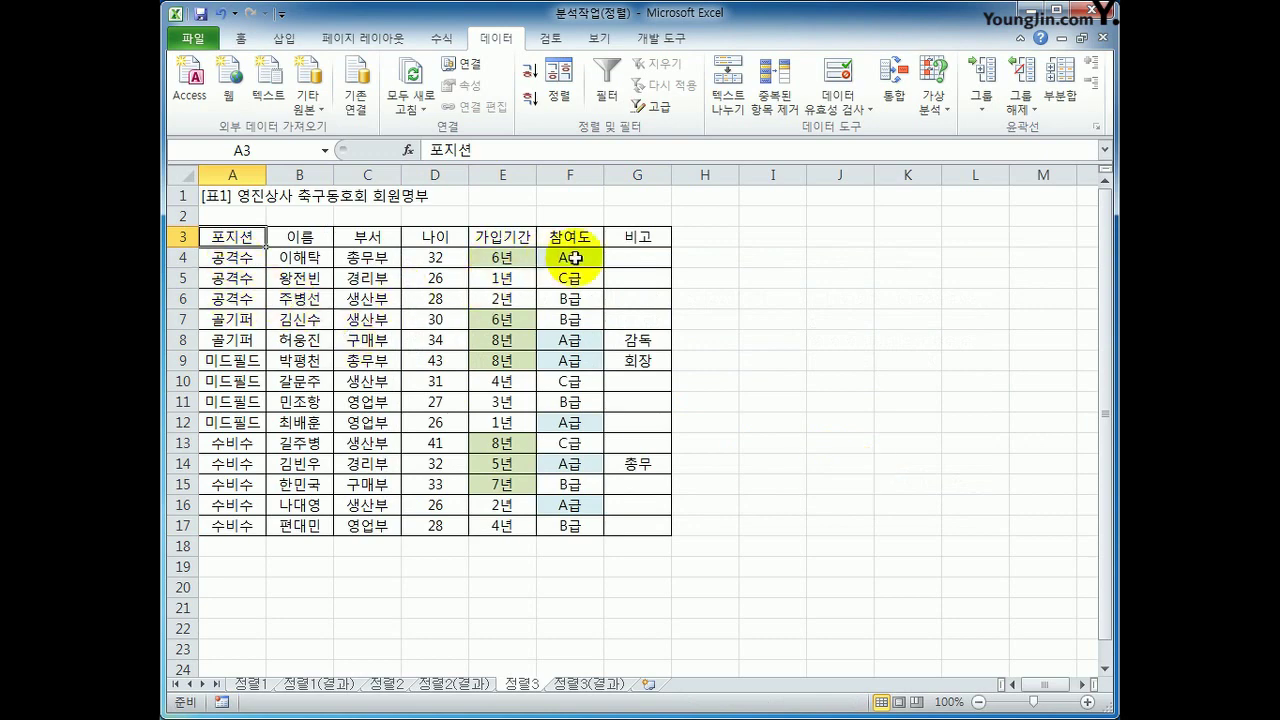
Check the green 가입기간 cells within the 포지션 groups and compare the table with the 정렬3(결과) sheet
click(503, 258)
click(508, 322)
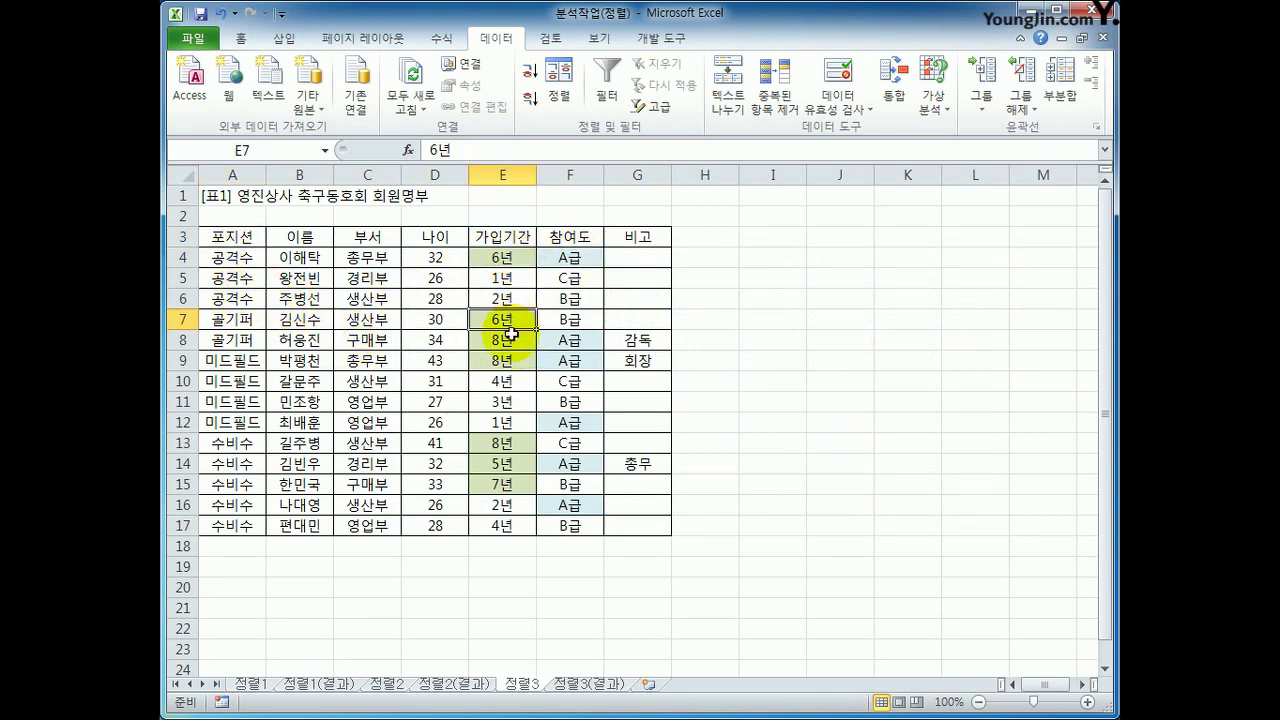
click(511, 336)
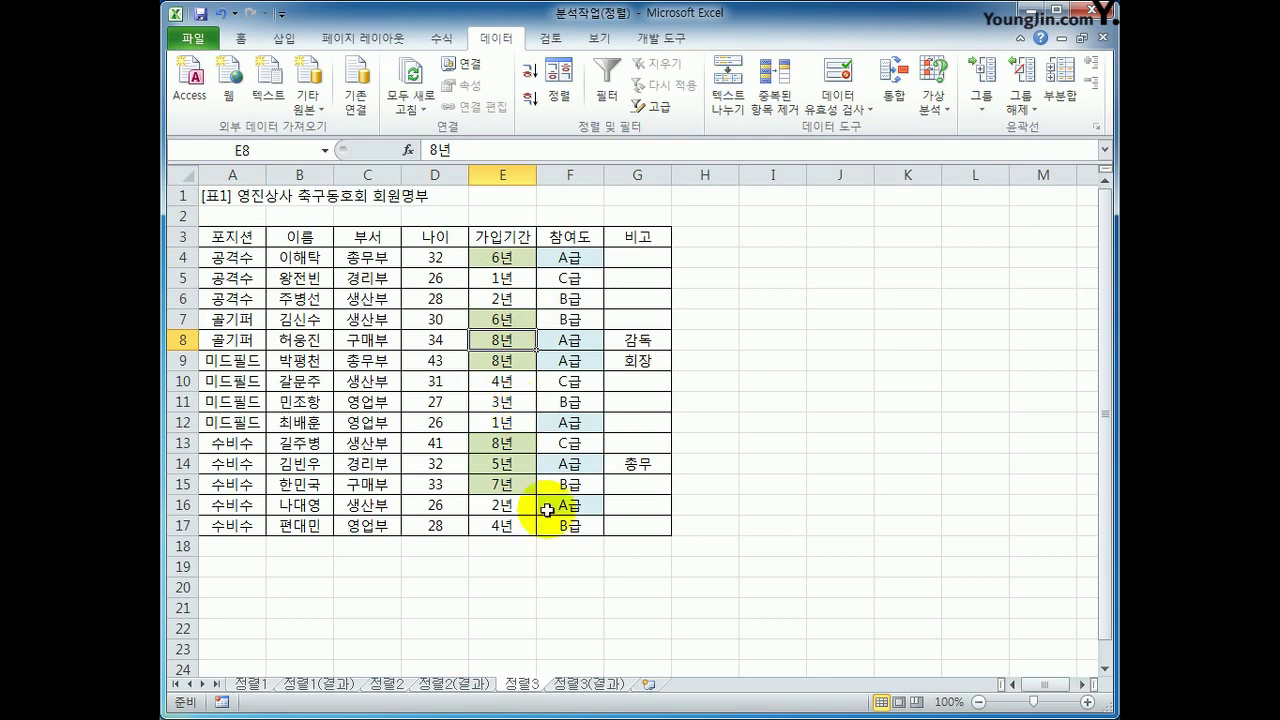
click(570, 684)
click(522, 684)
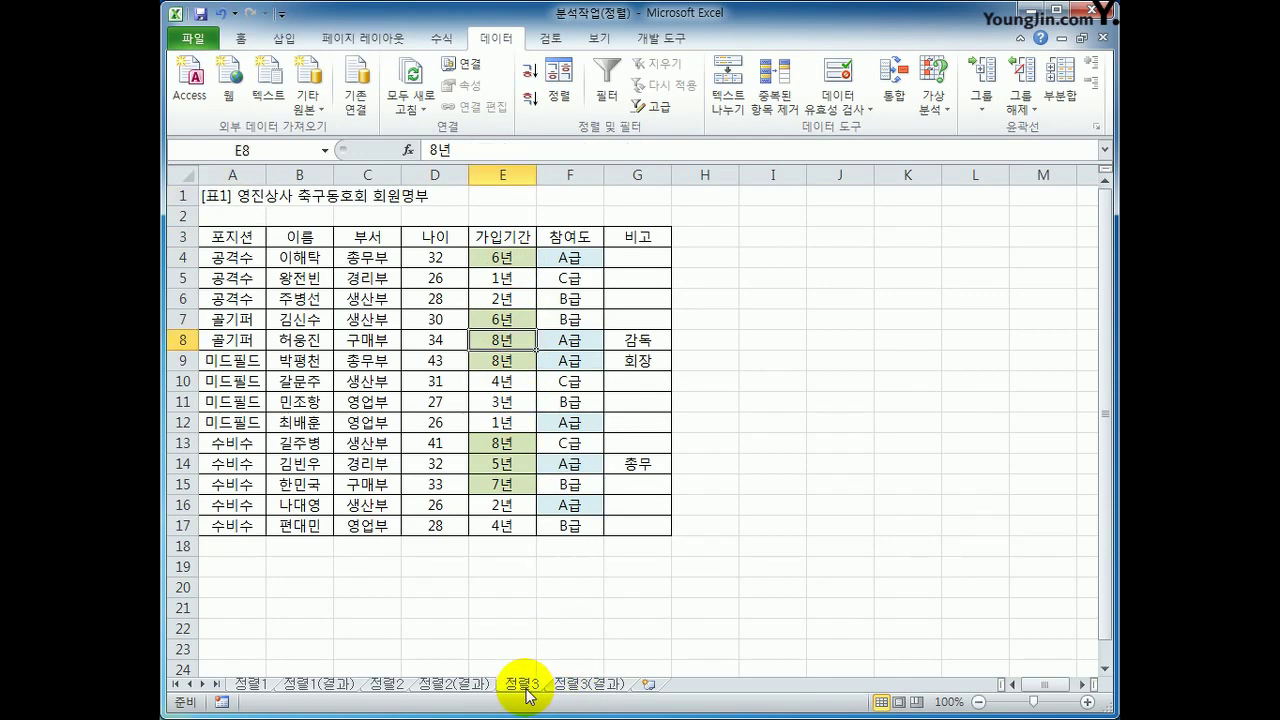
click(582, 684)
click(775, 627)
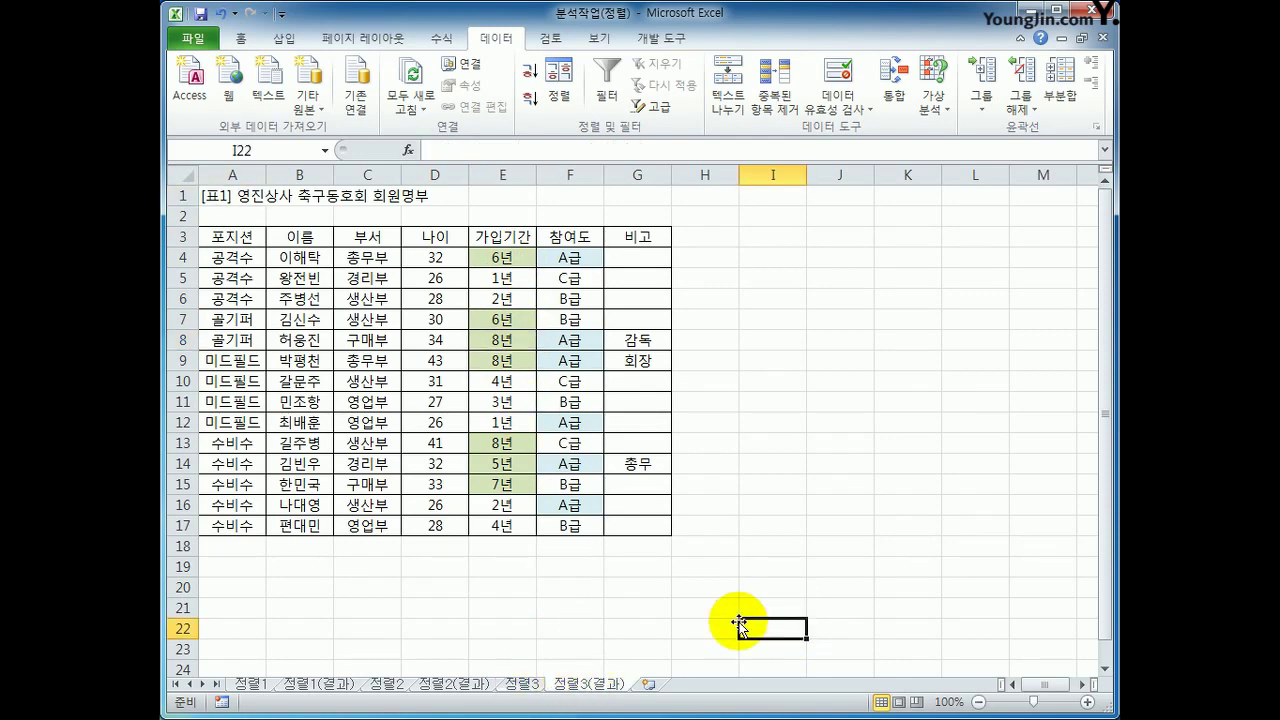